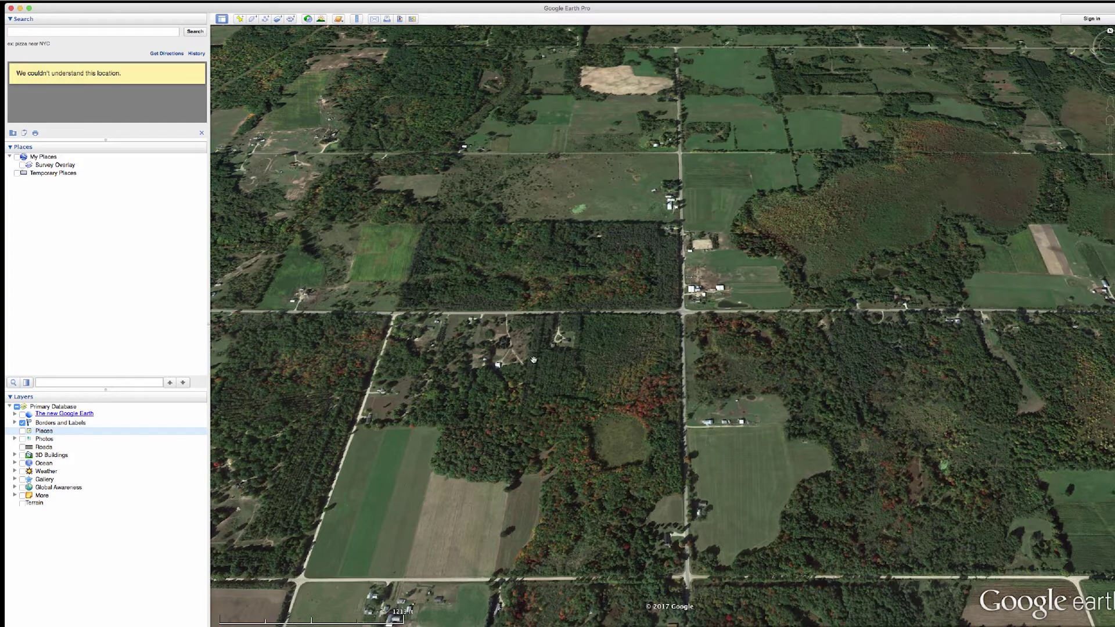
# Start a new image overlay from the Add menu, then cancel it
pyautogui.click(158, 1)
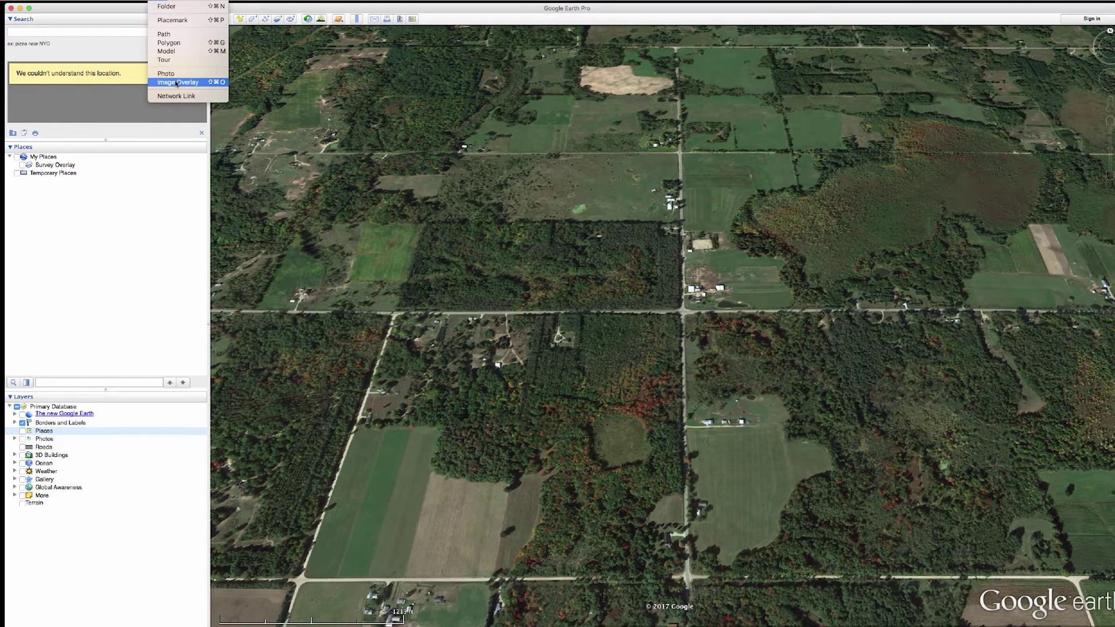
pyautogui.click(177, 83)
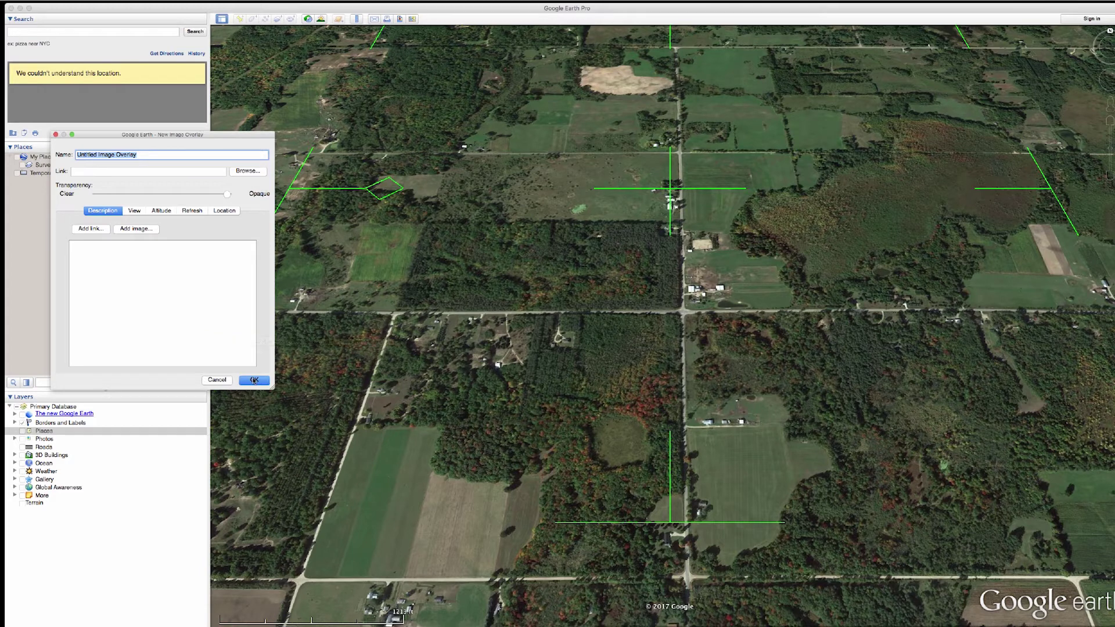
pyautogui.click(218, 380)
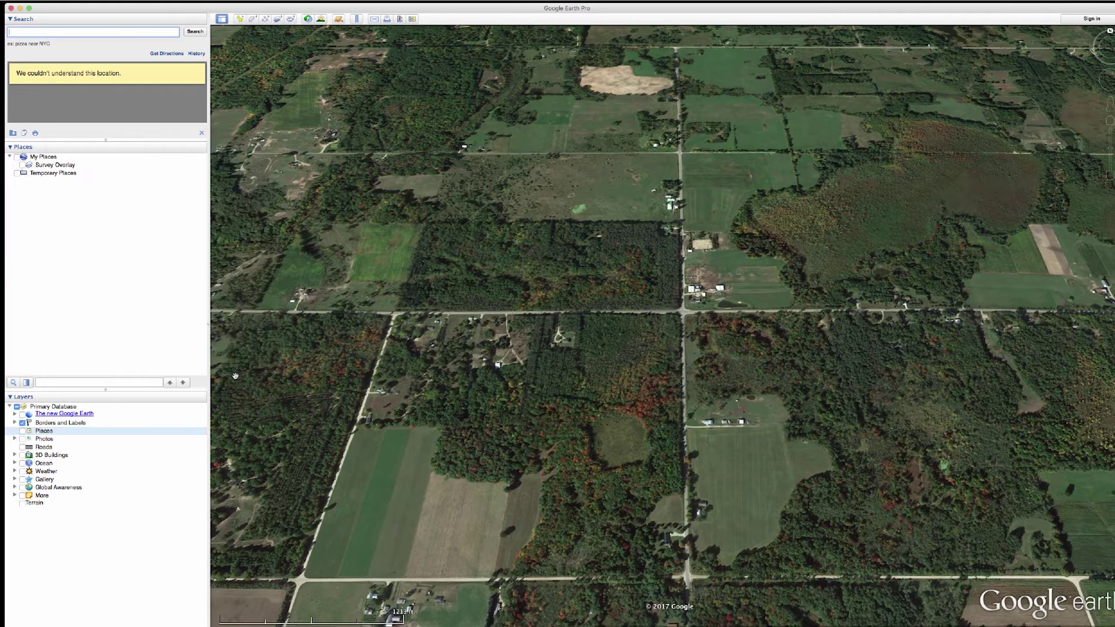
# Show the saved Survey Overlay and set its Transparency near Clear in Properties
pyautogui.click(62, 166)
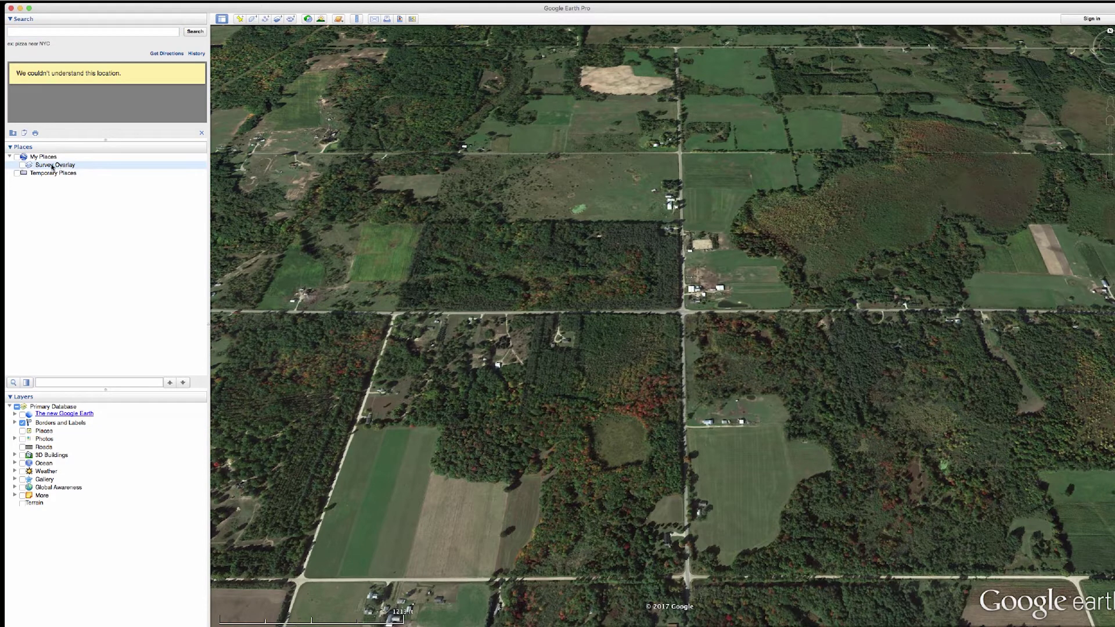
pyautogui.click(23, 166)
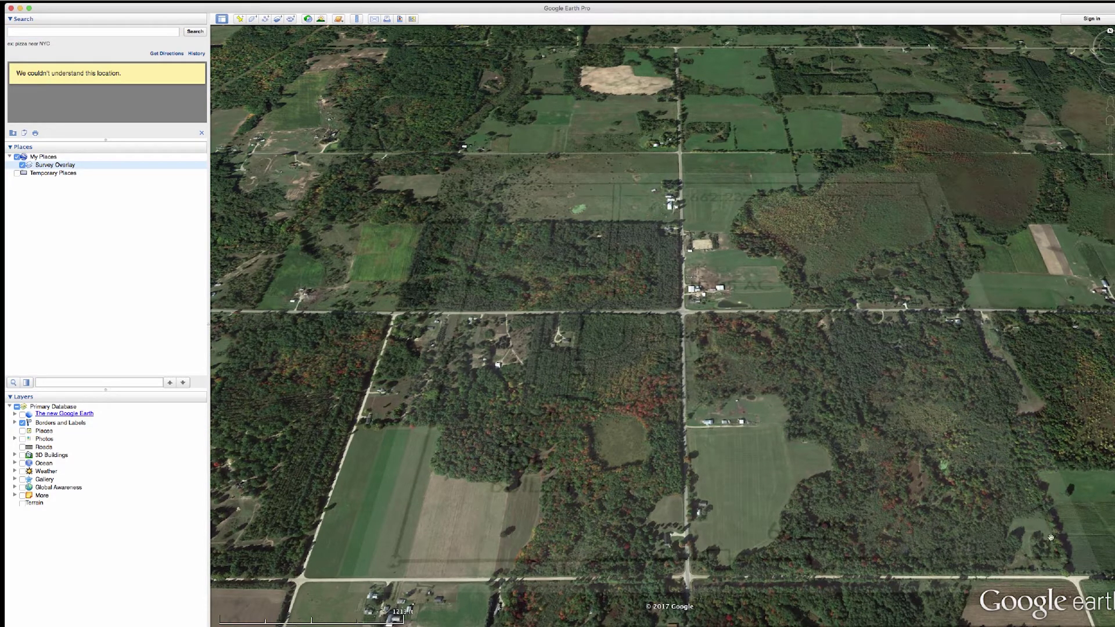
pyautogui.rightClick(74, 167)
pyautogui.click(111, 270)
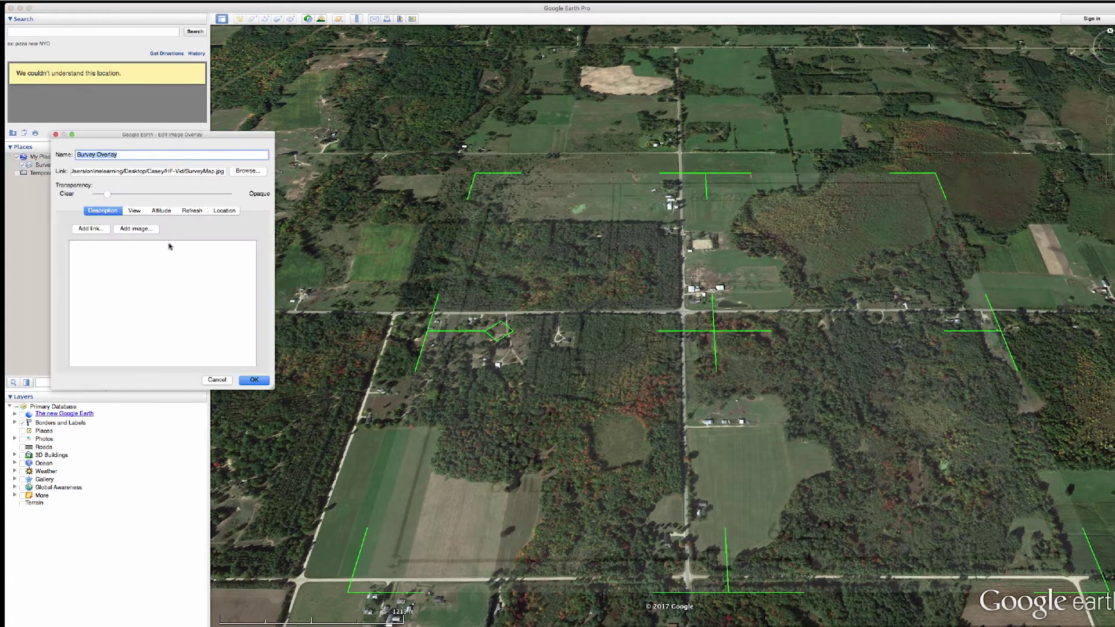
pyautogui.click(229, 194)
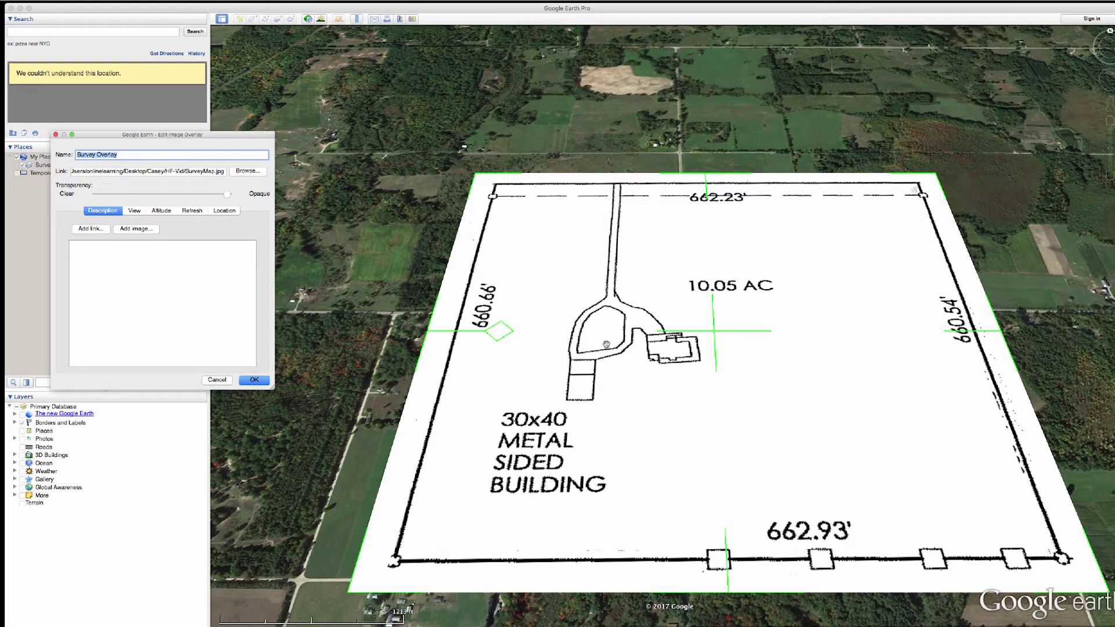
pyautogui.moveTo(226, 196); pyautogui.dragTo(100, 196)
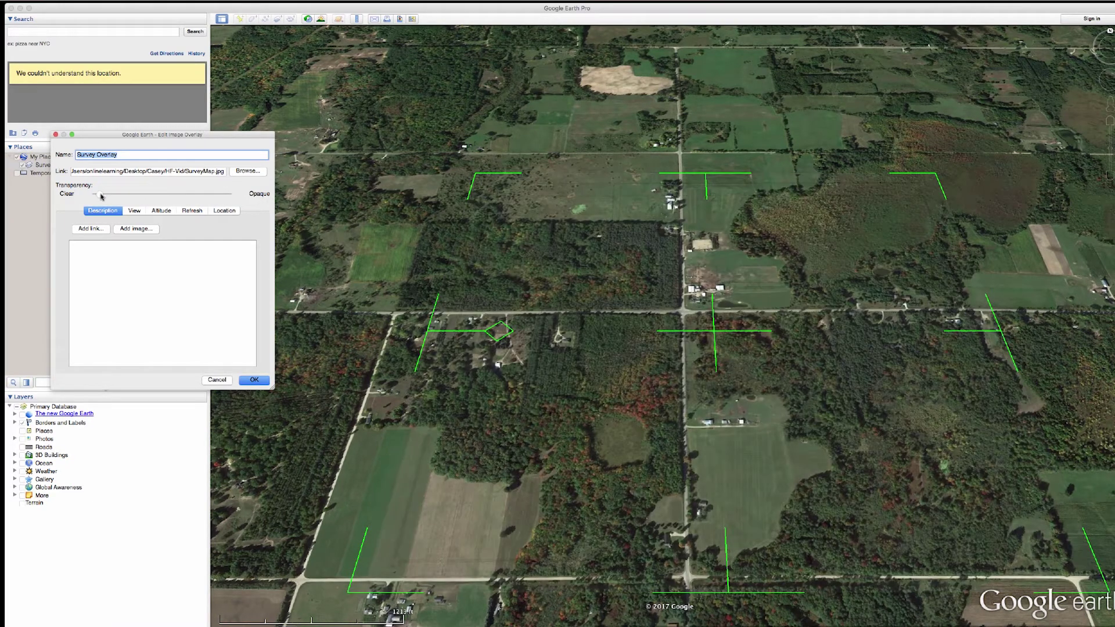
# Zoom in on the parcel and rotate the view heading about 30 degrees
pyautogui.doubleClick(561, 340)
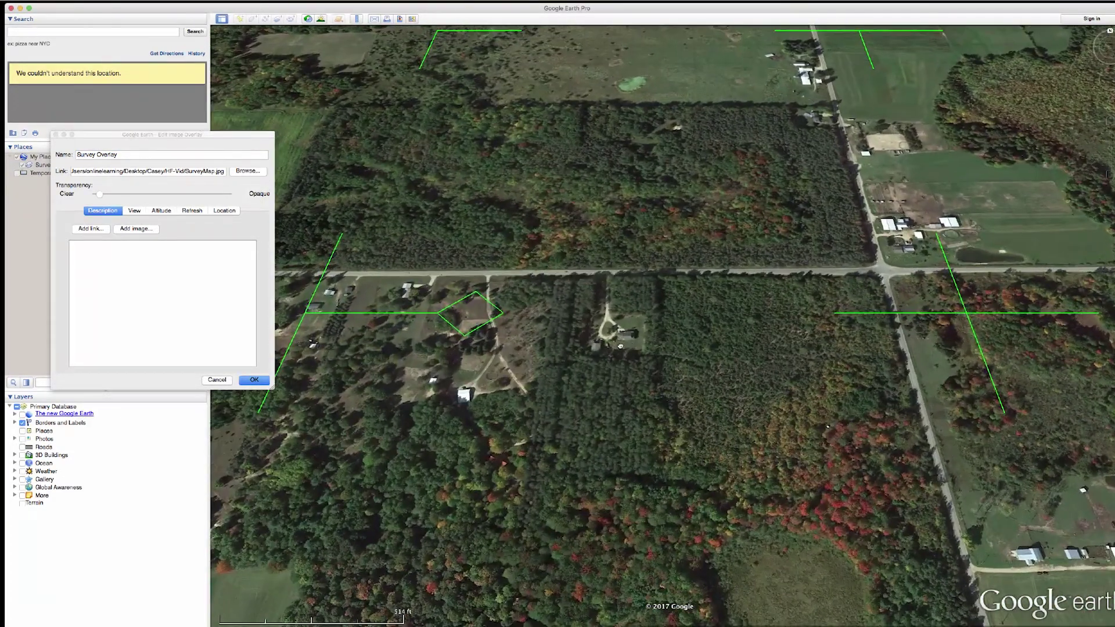
pyautogui.moveTo(1109, 55)
pyautogui.scroll(1, 670, 322)
pyautogui.scroll(-2, 669, 321)
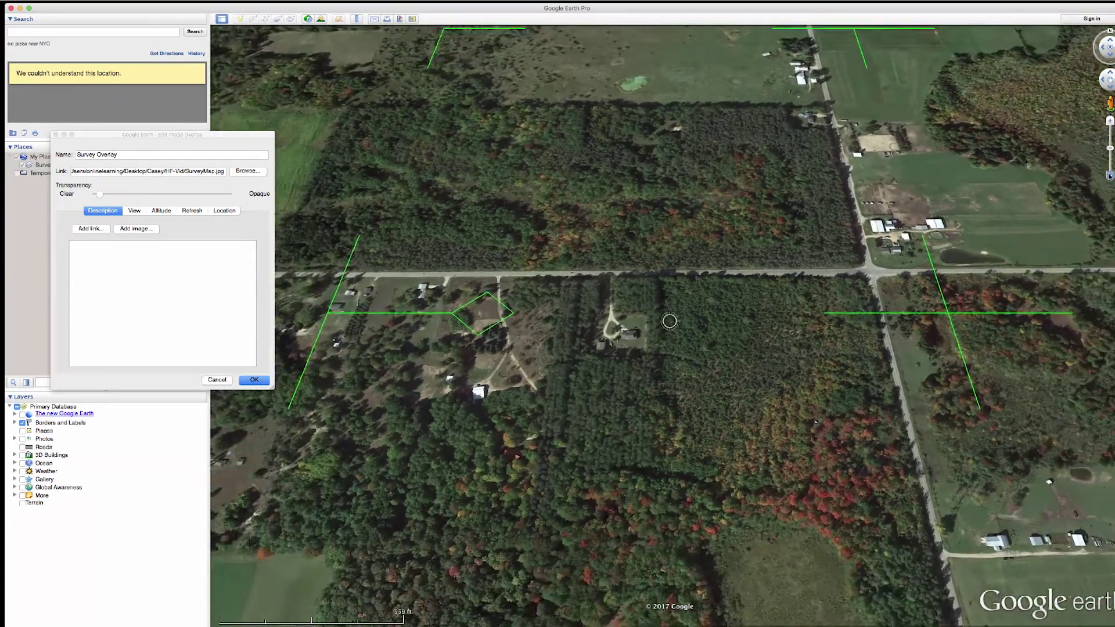
pyautogui.scroll(2, 644, 369)
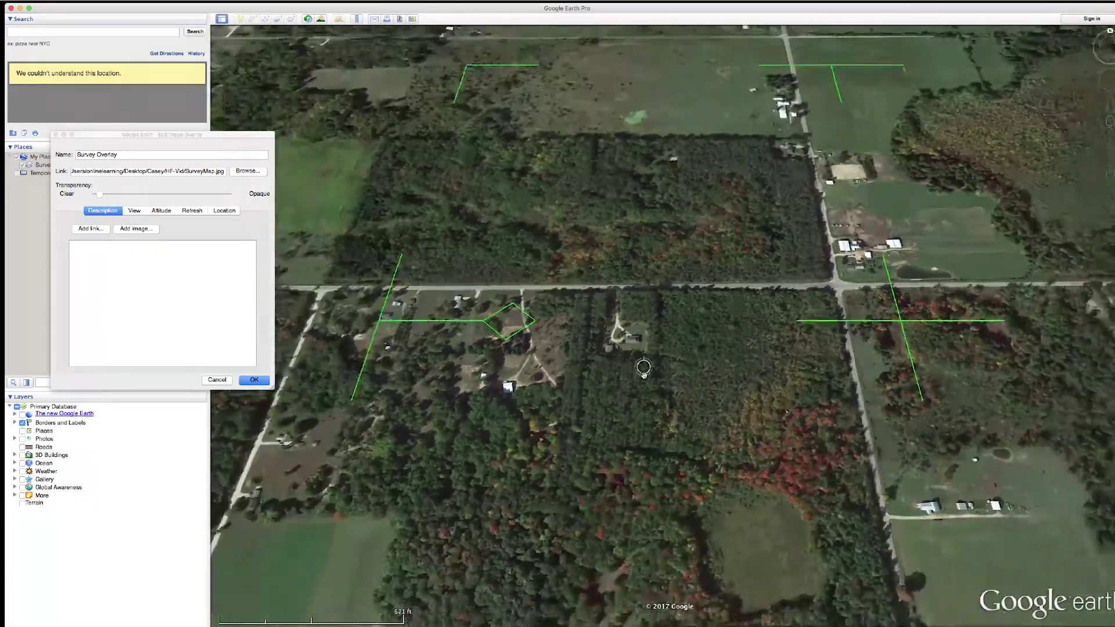
pyautogui.scroll(-2, 643, 369)
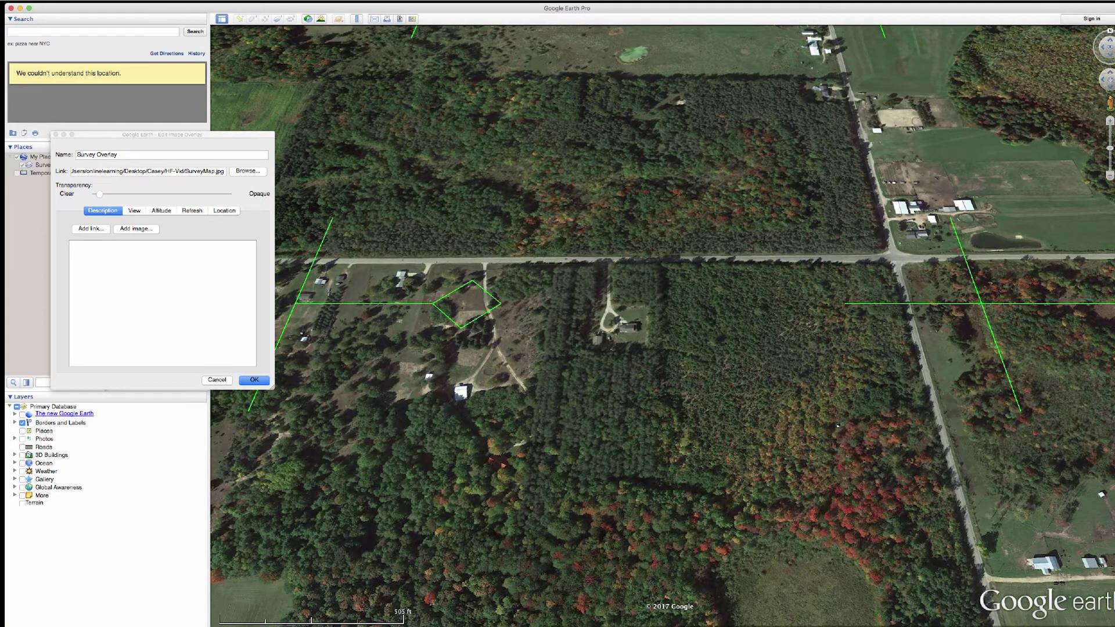
pyautogui.moveTo(1108, 34); pyautogui.dragTo(1113, 37)
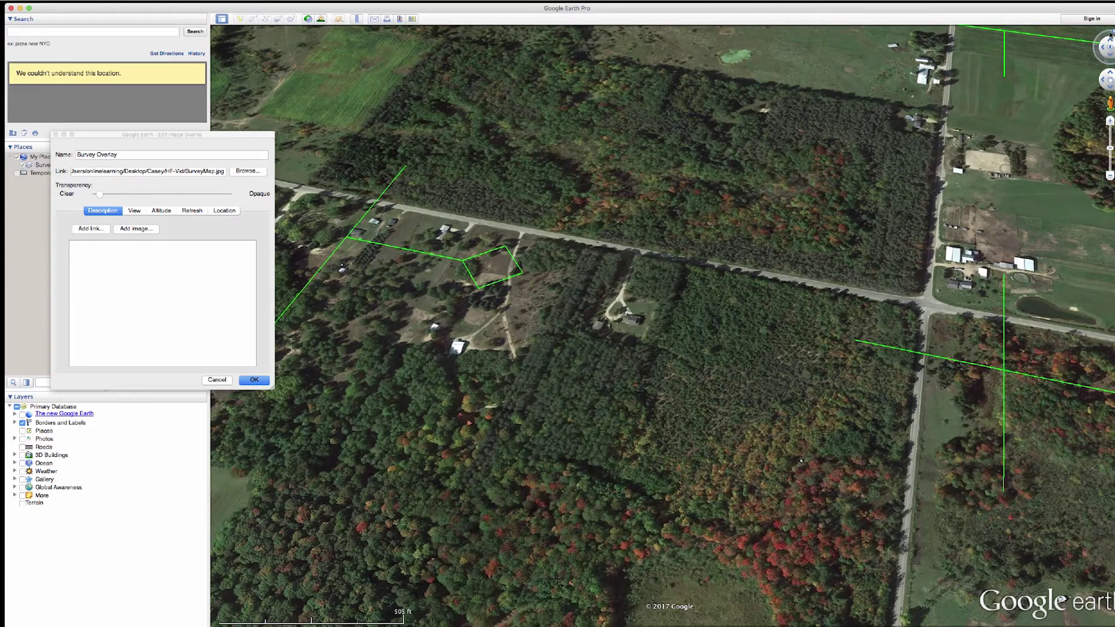
pyautogui.moveTo(1113, 37); pyautogui.dragTo(976, 145)
# Pan and zoom the map to bring the parcel back into view
pyautogui.scroll(-3, 976, 145)
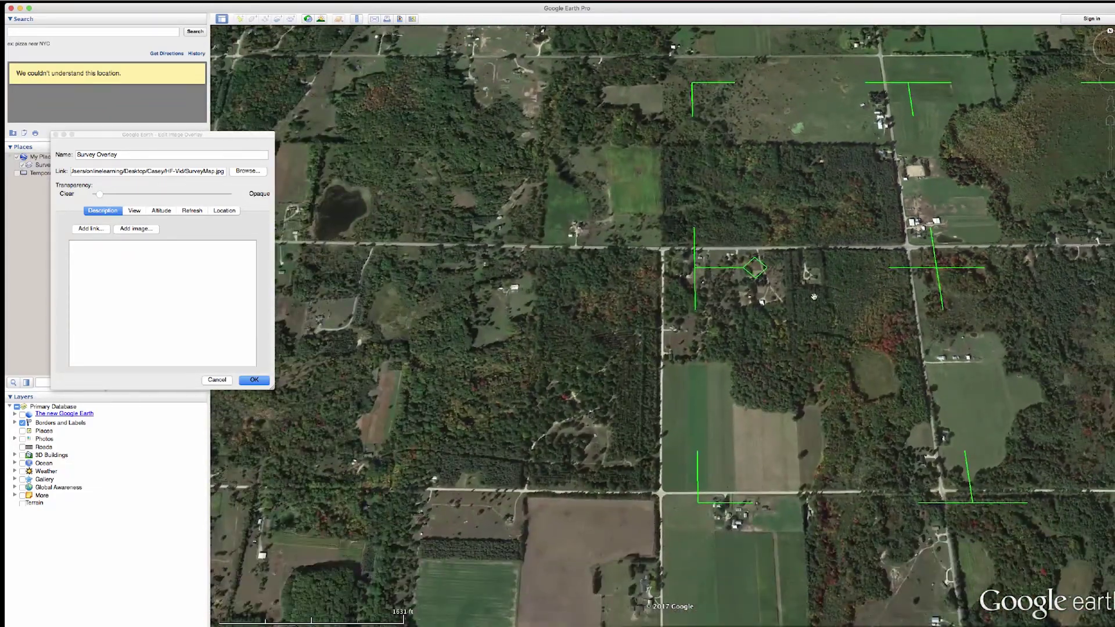
pyautogui.scroll(1, 813, 289)
pyautogui.scroll(2, 813, 289)
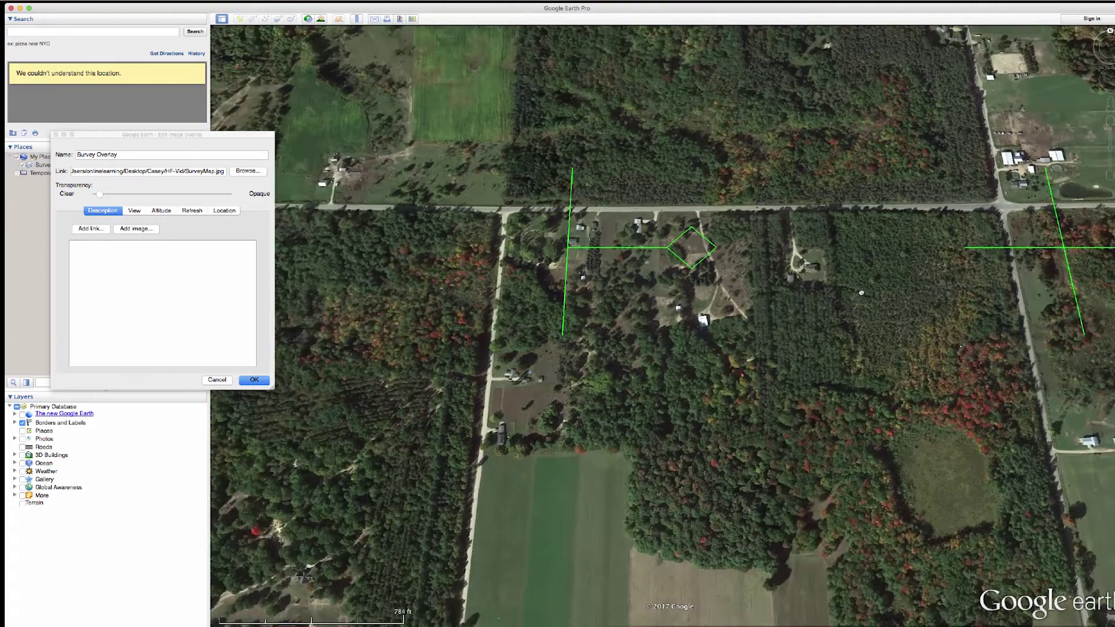
pyautogui.moveTo(862, 292); pyautogui.dragTo(666, 303)
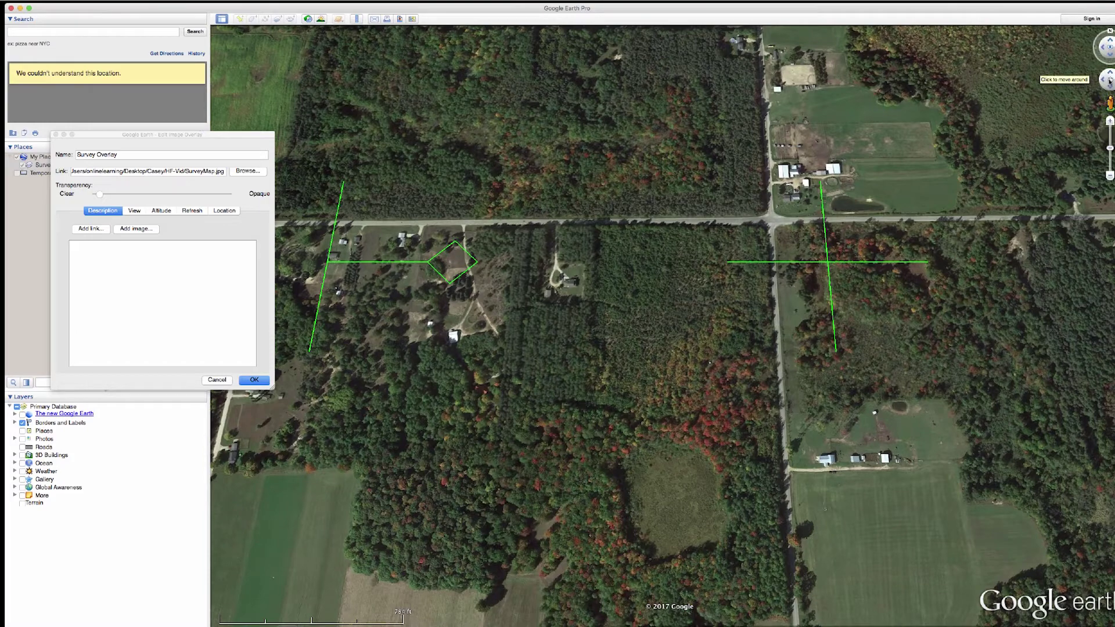
pyautogui.moveTo(1111, 74); pyautogui.dragTo(1110, 87)
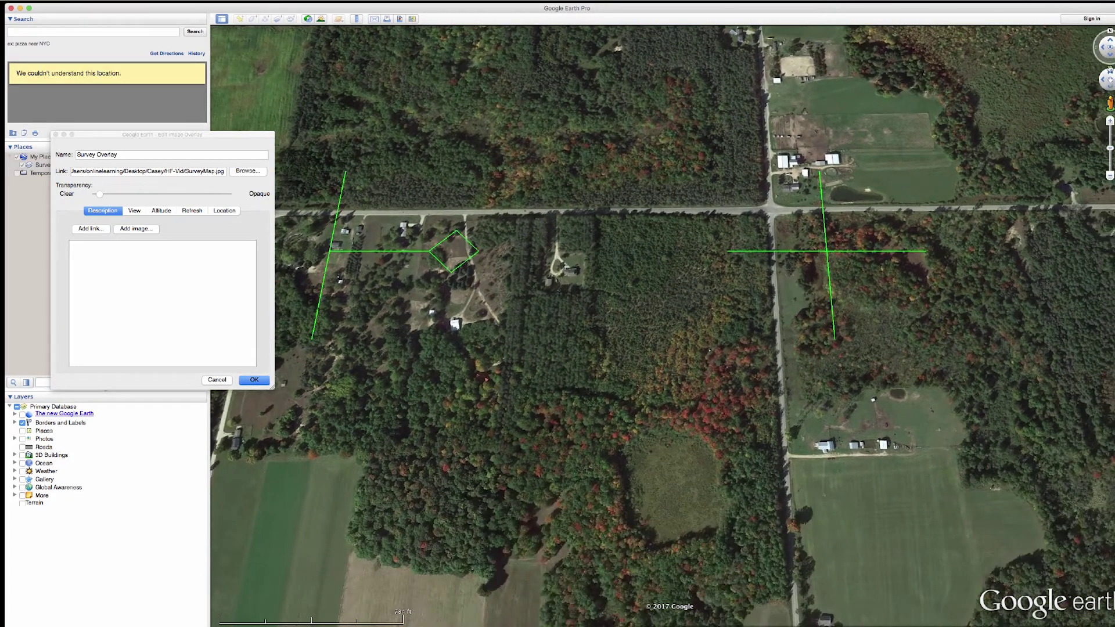
pyautogui.click(1106, 82)
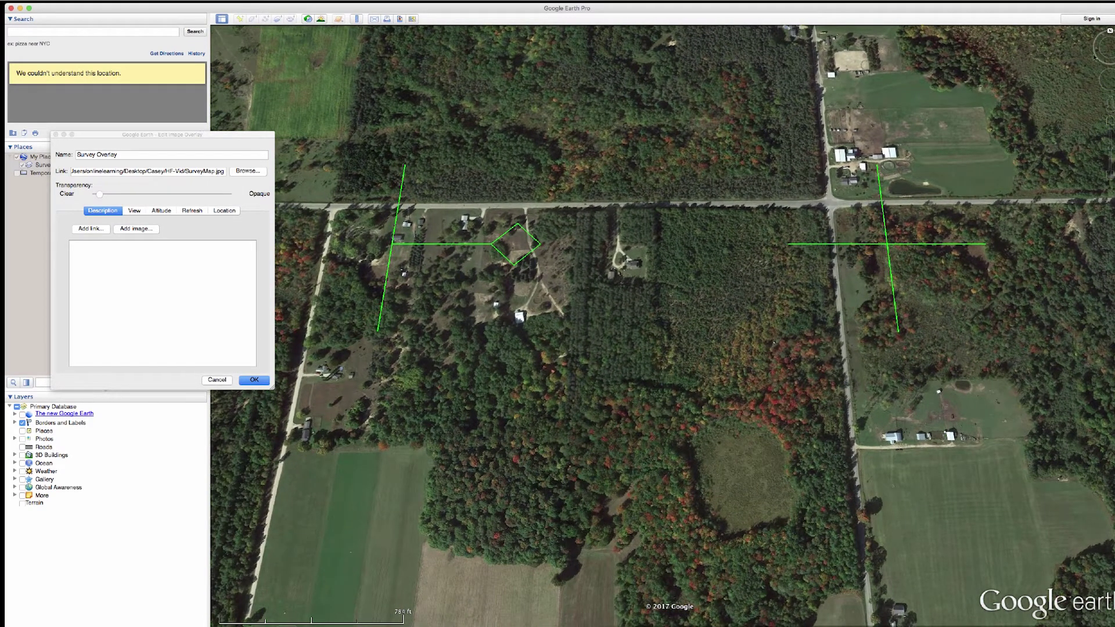
pyautogui.click(1111, 41)
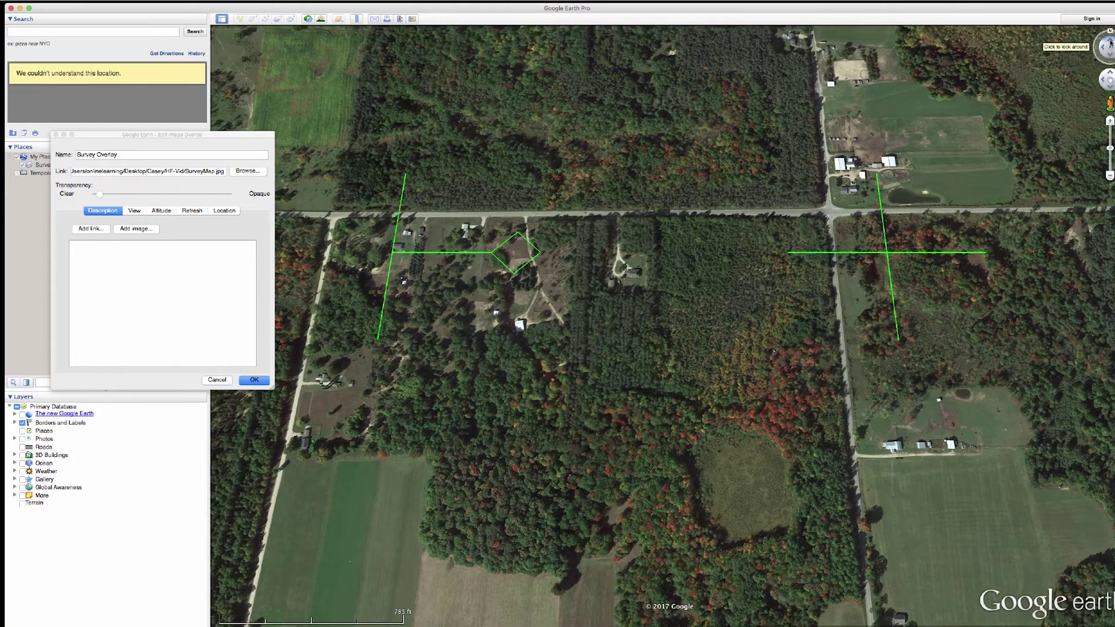
pyautogui.click(1110, 41)
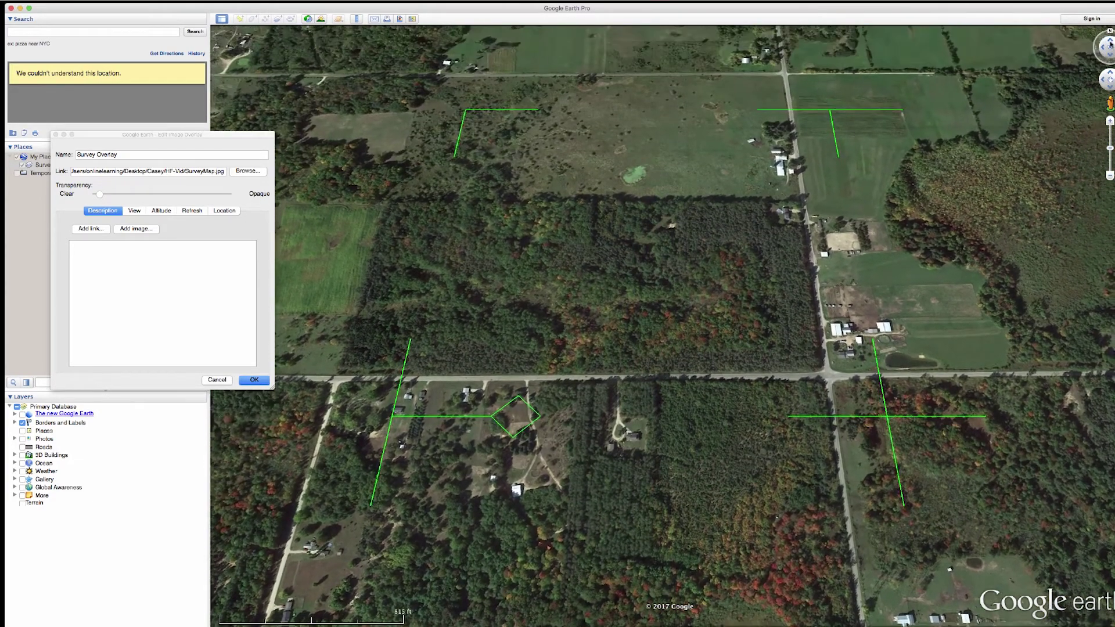
pyautogui.click(1111, 56)
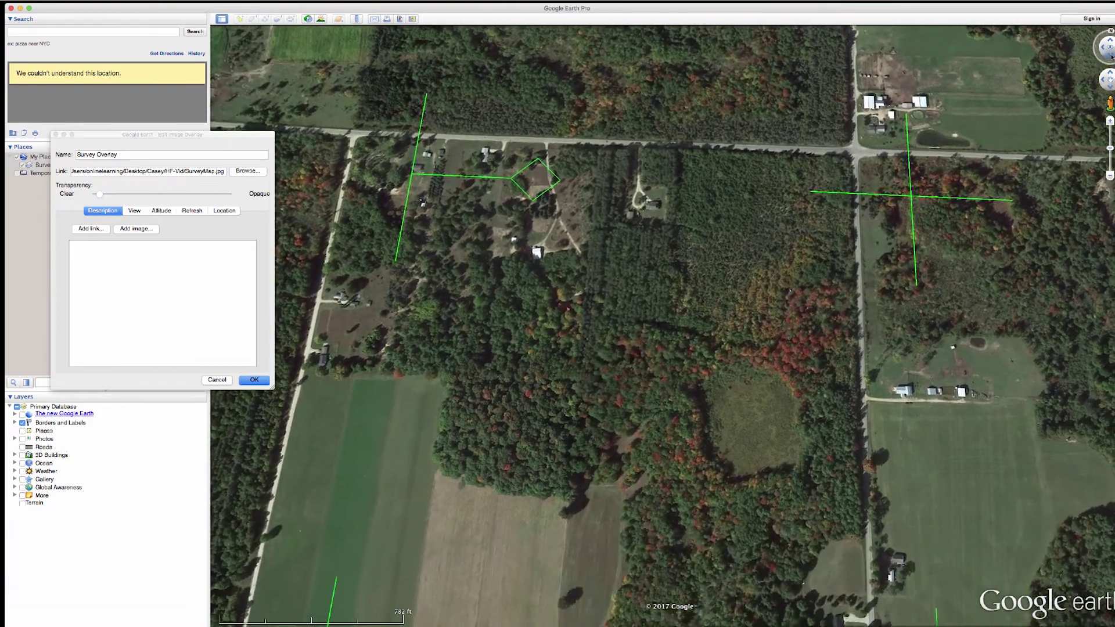
pyautogui.moveTo(1111, 57); pyautogui.dragTo(1111, 56)
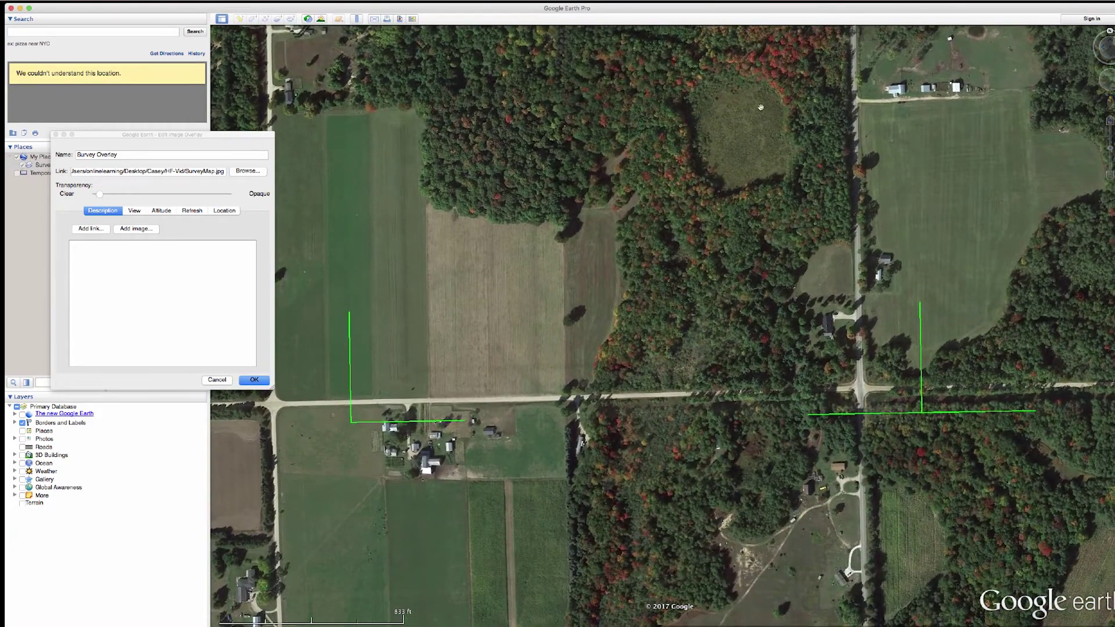
pyautogui.moveTo(672, 96); pyautogui.dragTo(654, 287)
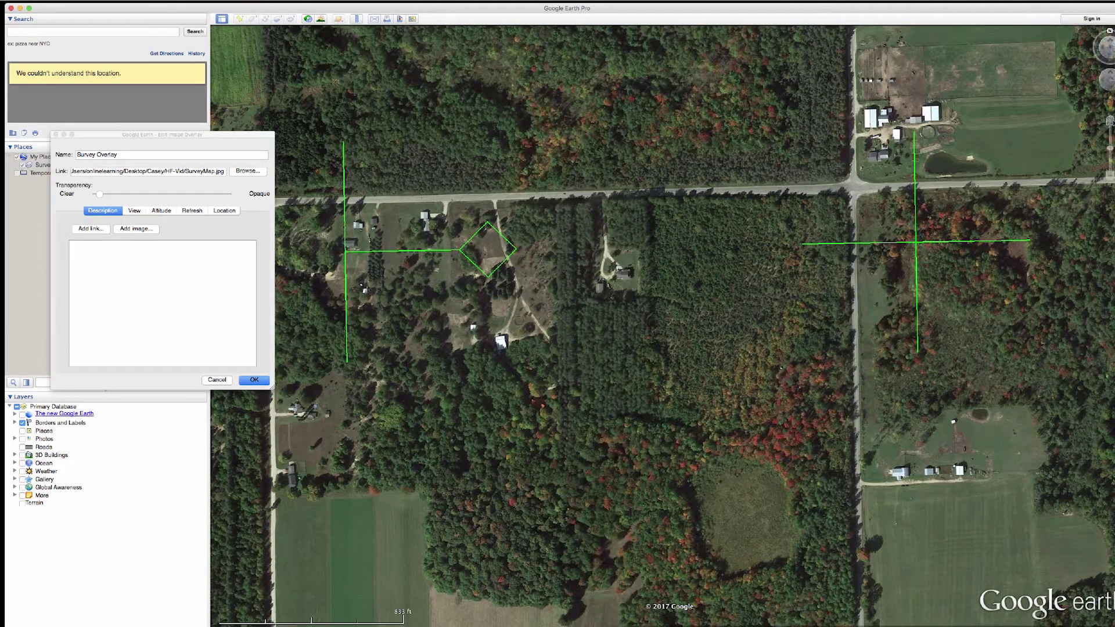
pyautogui.scroll(3, 670, 329)
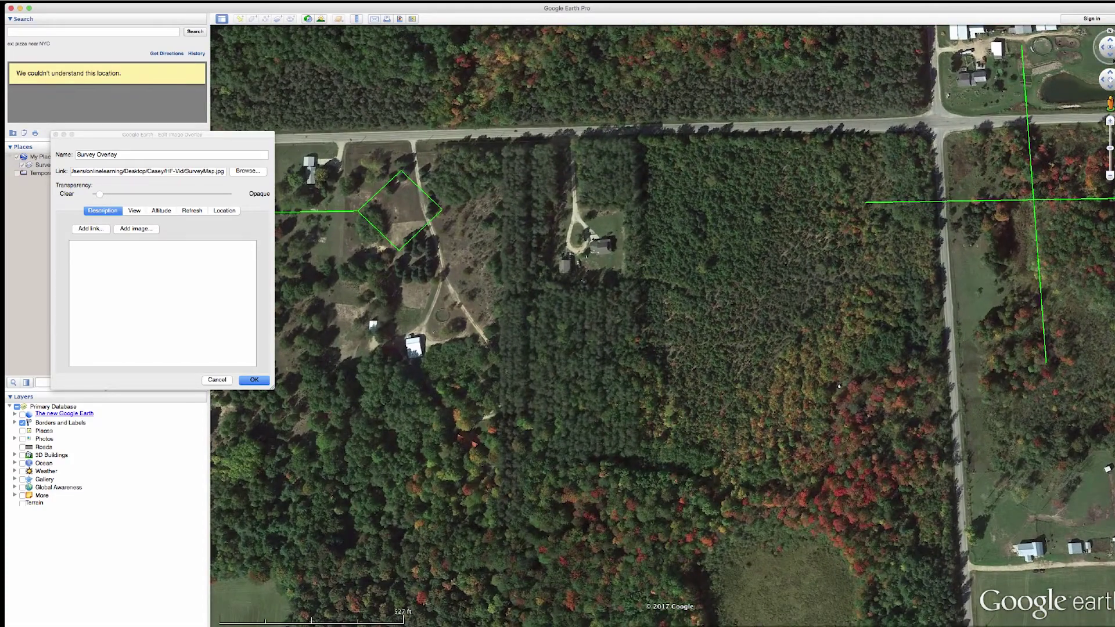
pyautogui.moveTo(822, 192); pyautogui.dragTo(812, 91)
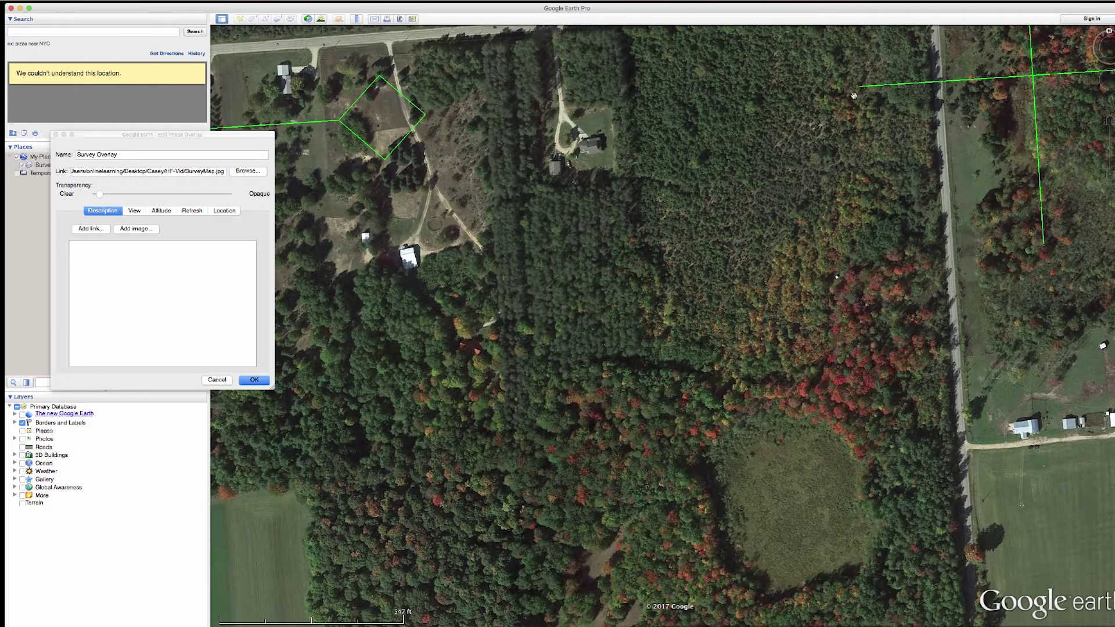
# Reset the map to north-up, zoom in, and drag the overlay's centre to mid-parcel
pyautogui.click(1109, 32)
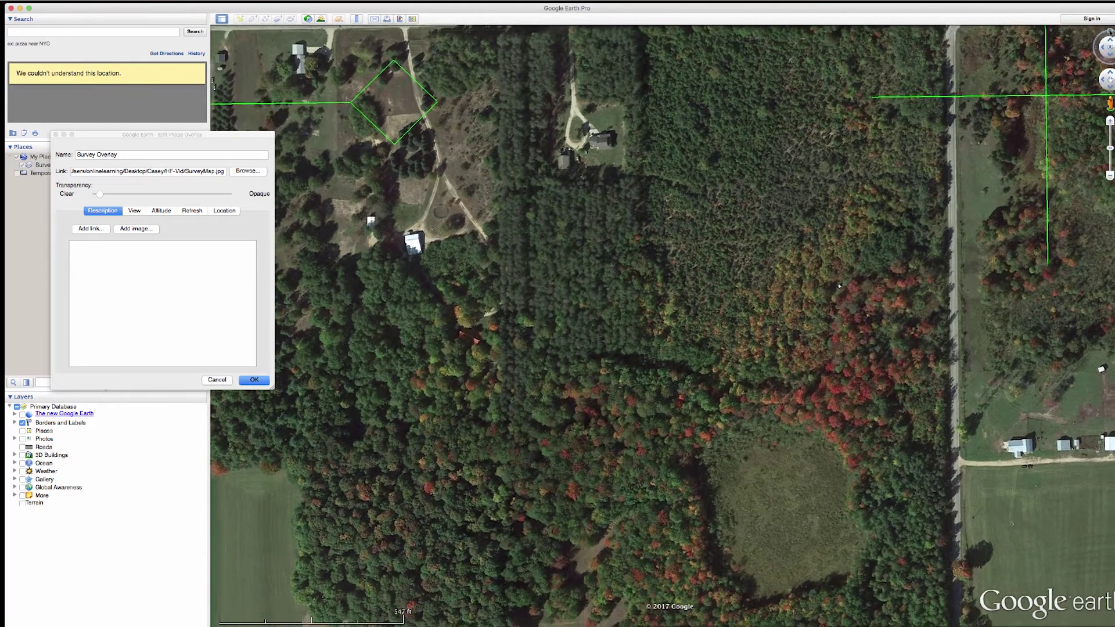
pyautogui.click(1109, 121)
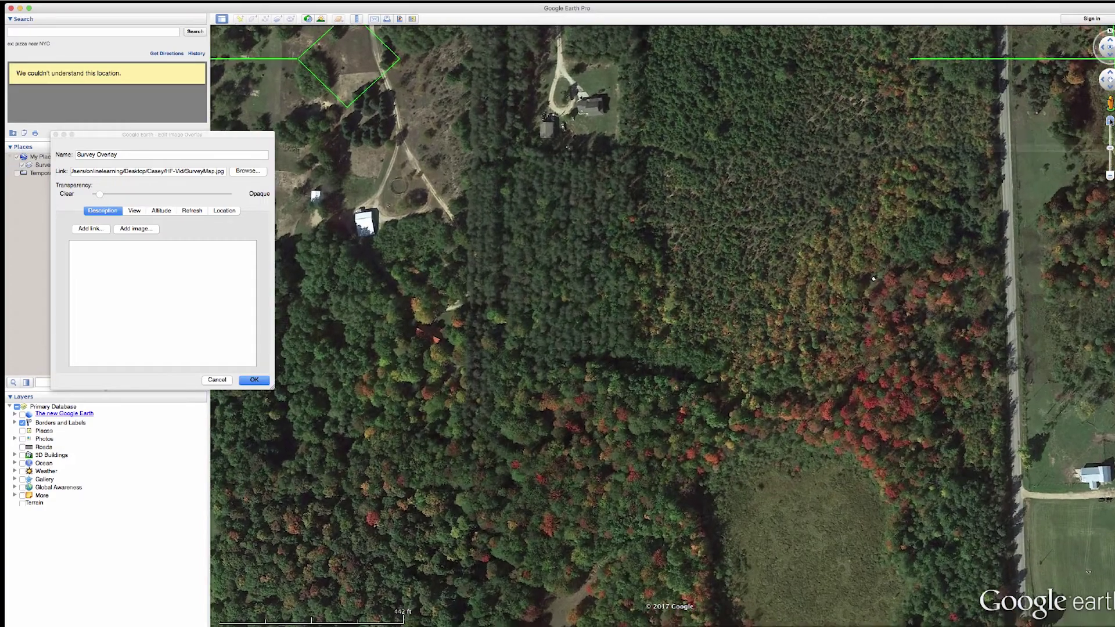
pyautogui.click(1111, 58)
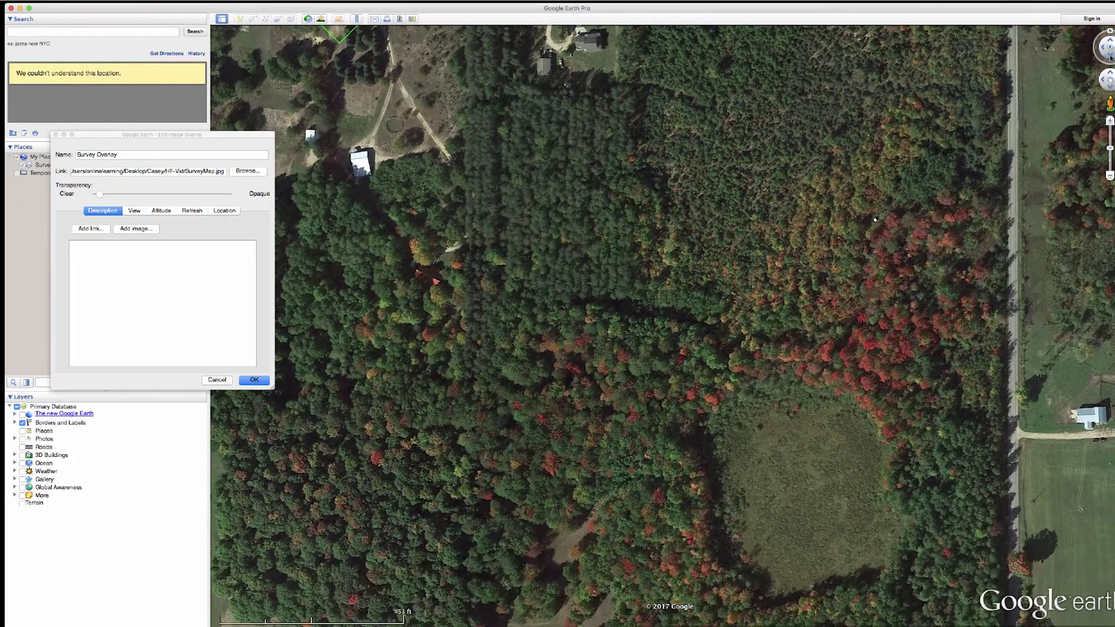
pyautogui.moveTo(751, 149); pyautogui.dragTo(698, 343)
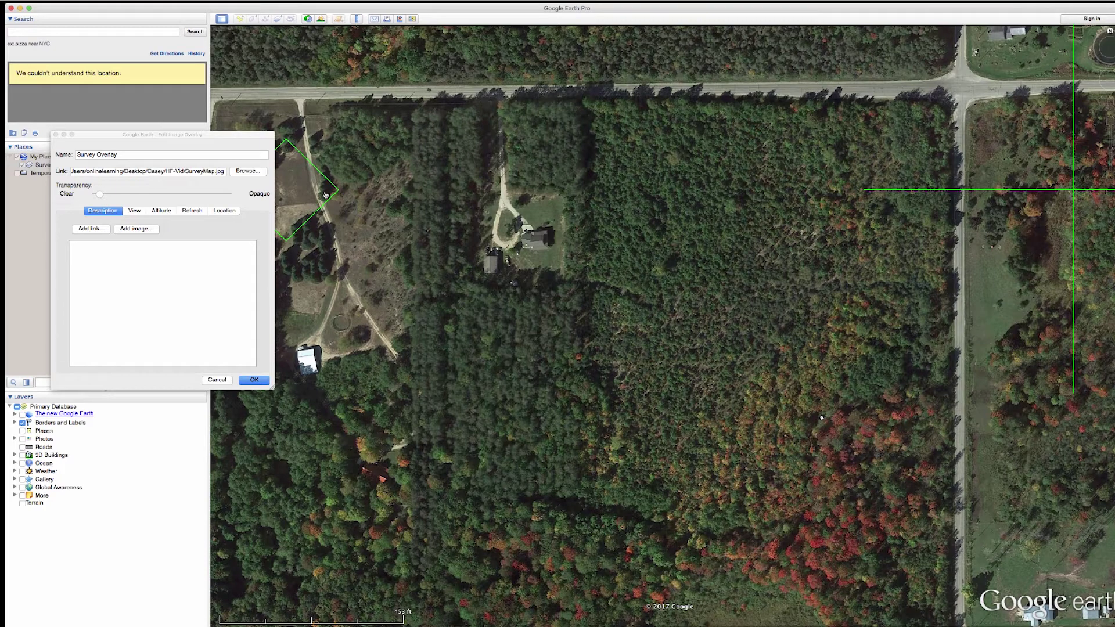
pyautogui.moveTo(1076, 191); pyautogui.dragTo(714, 265)
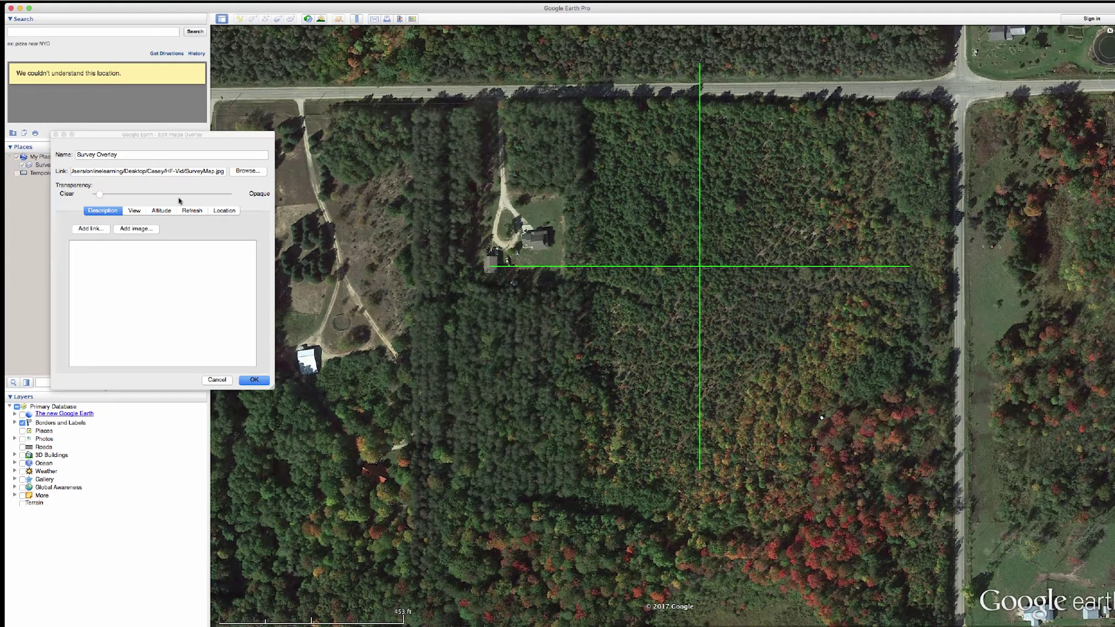
# Set overlay transparency about a third toward Opaque and zoom out to show the whole survey map
pyautogui.click(145, 195)
pyautogui.moveTo(143, 196); pyautogui.dragTo(123, 197)
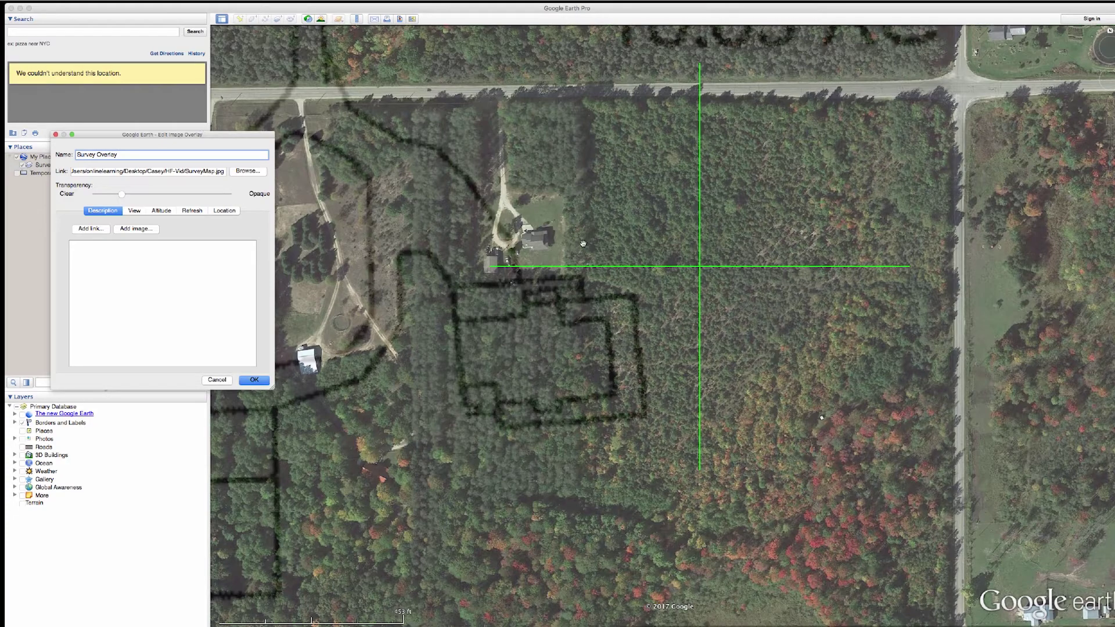
pyautogui.moveTo(1112, 178)
pyautogui.moveTo(1111, 176); pyautogui.dragTo(1110, 176)
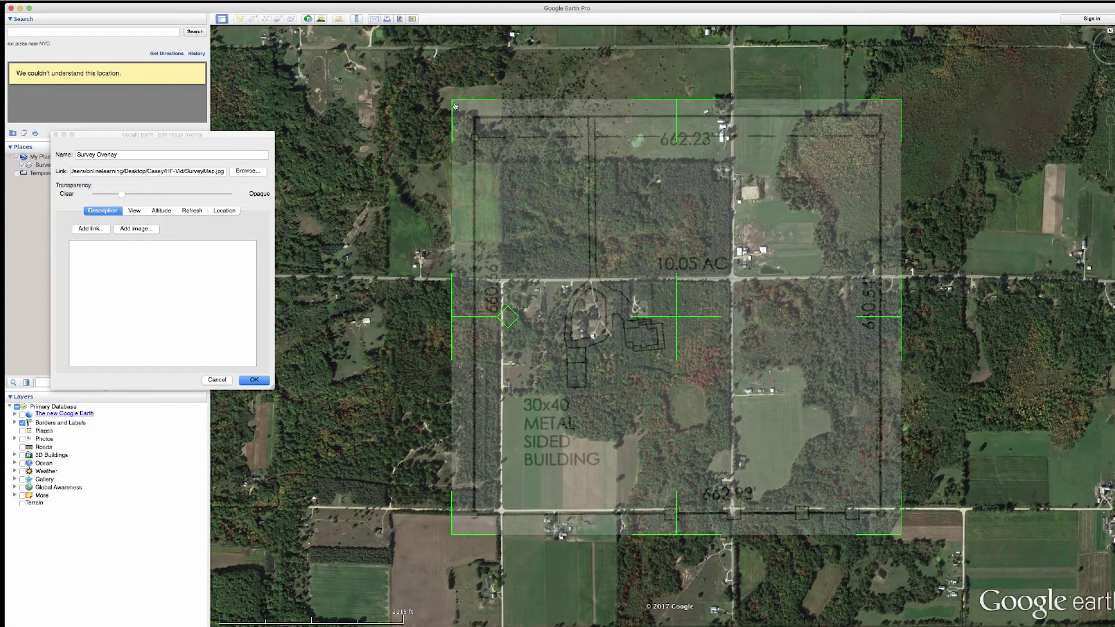
# Shrink the overlay from its top-left corner handle to roughly parcel size
pyautogui.moveTo(456, 106); pyautogui.dragTo(446, 174)
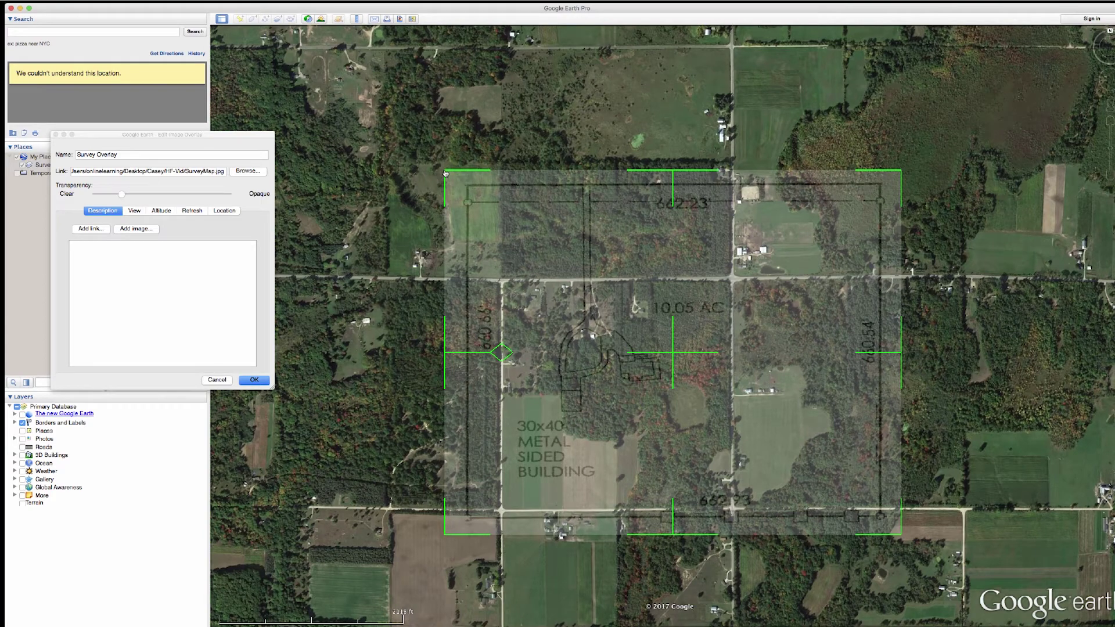
pyautogui.moveTo(446, 172); pyautogui.dragTo(784, 419)
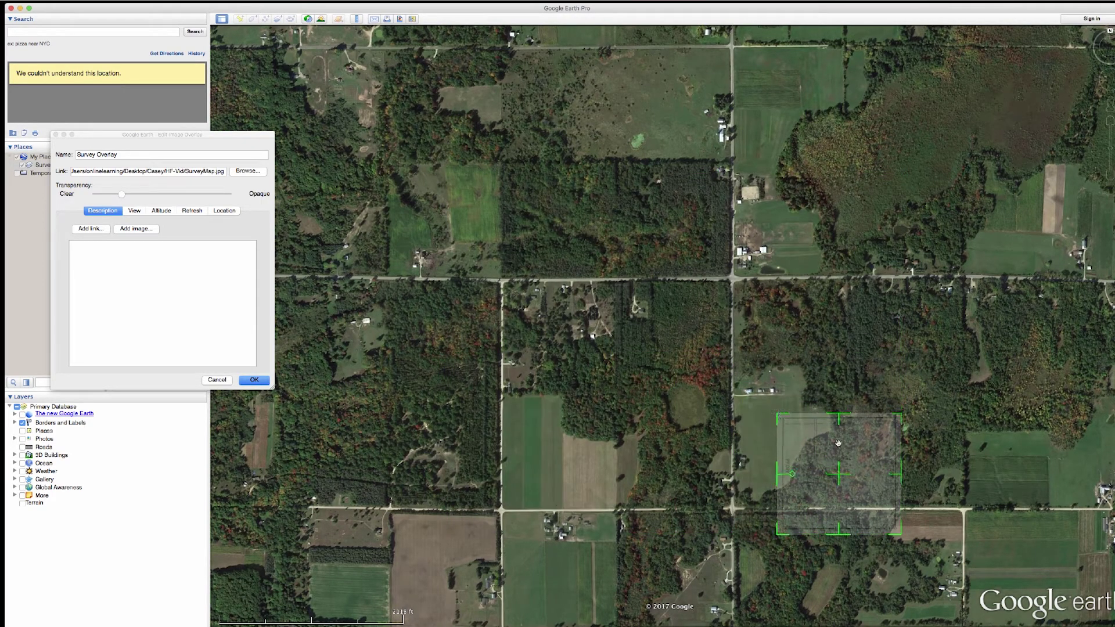
pyautogui.moveTo(841, 456); pyautogui.dragTo(541, 200)
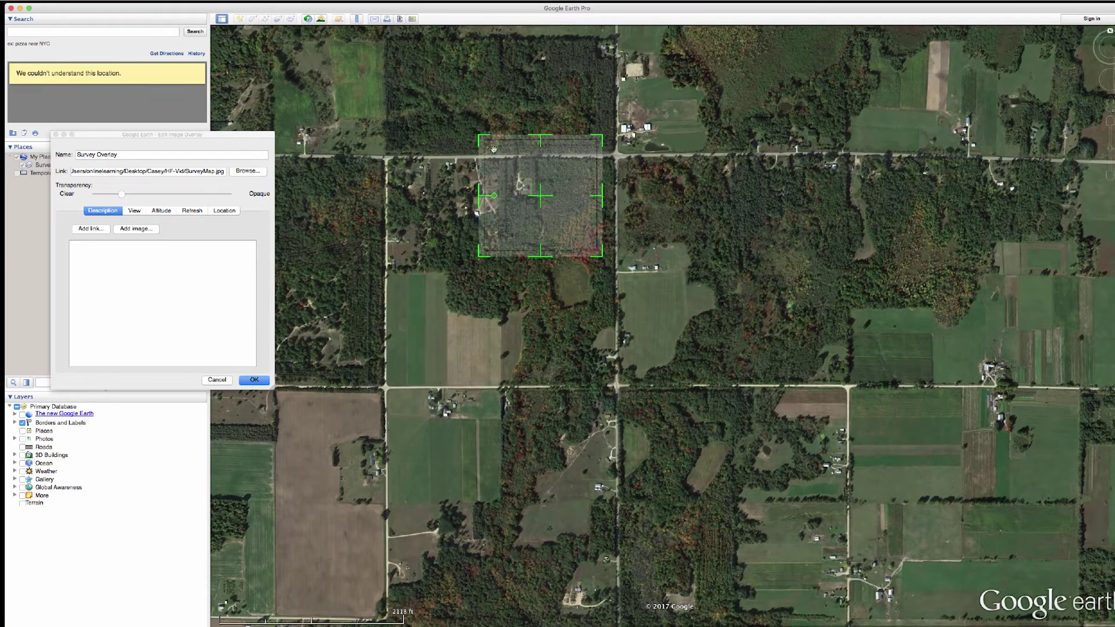
pyautogui.moveTo(482, 141); pyautogui.dragTo(527, 185)
# Zoom in, nudge the overlay slightly right and down onto the parcel, and confirm it
pyautogui.scroll(5, 531, 183)
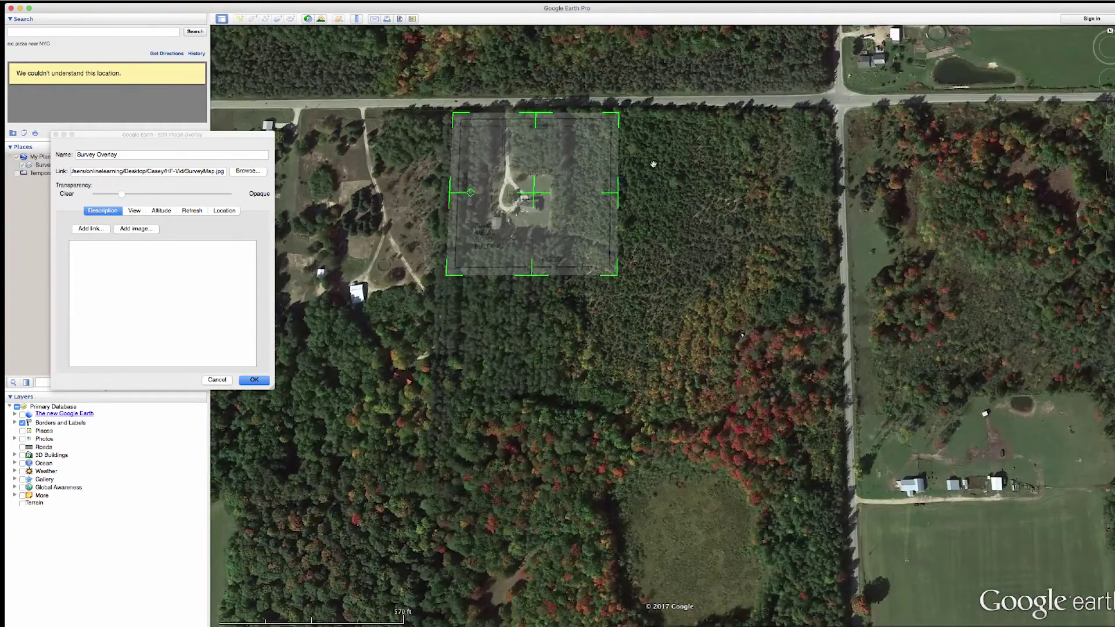
pyautogui.click(1110, 120)
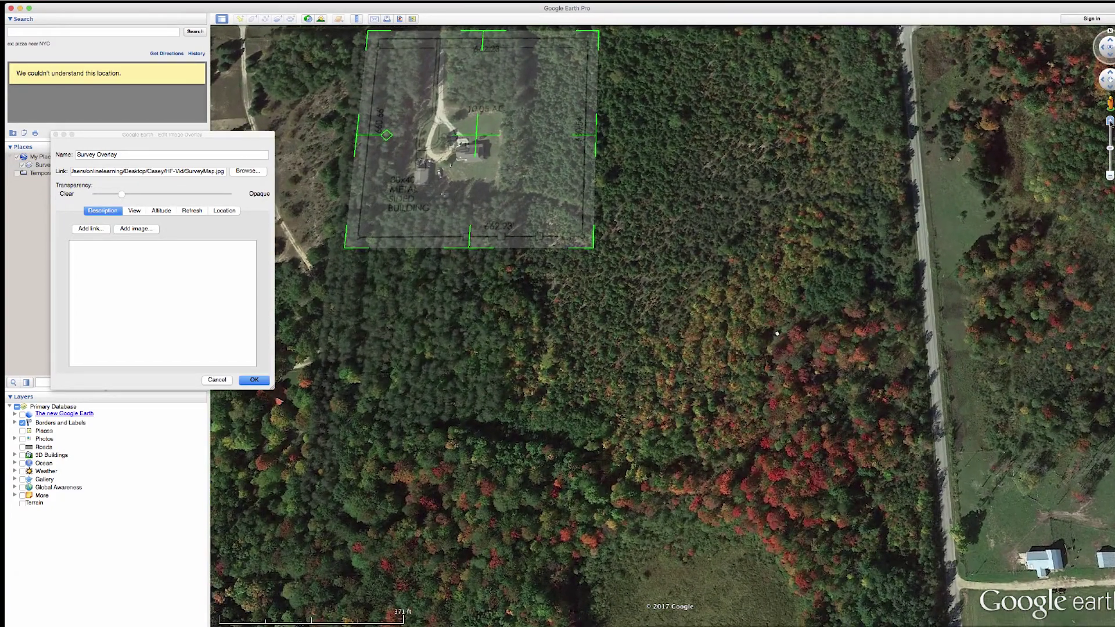
pyautogui.moveTo(739, 118); pyautogui.dragTo(794, 172)
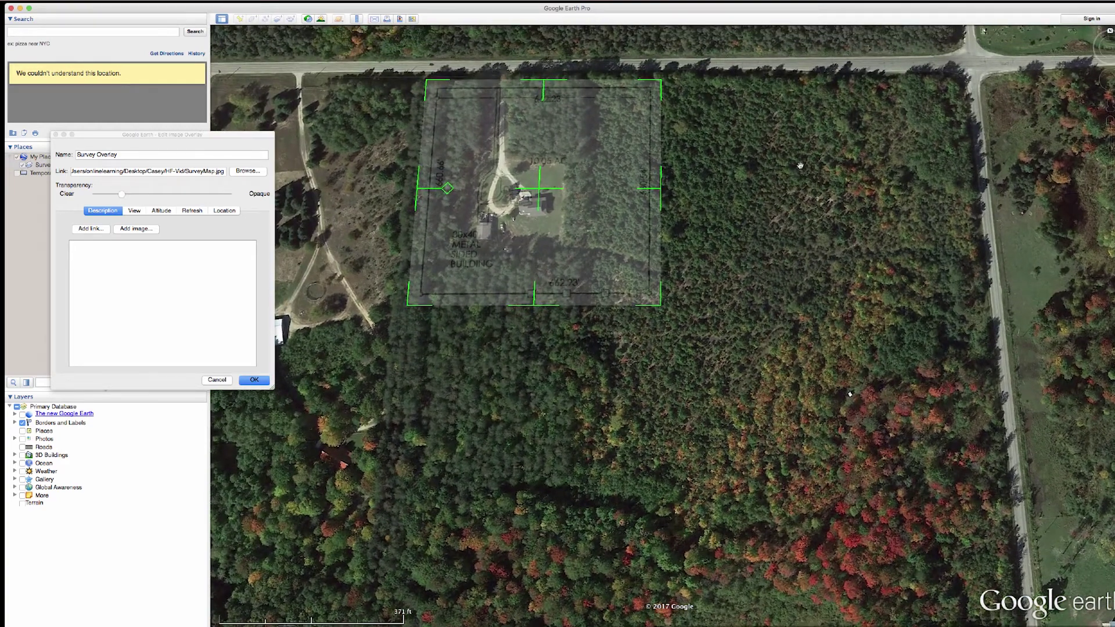
pyautogui.moveTo(1107, 58)
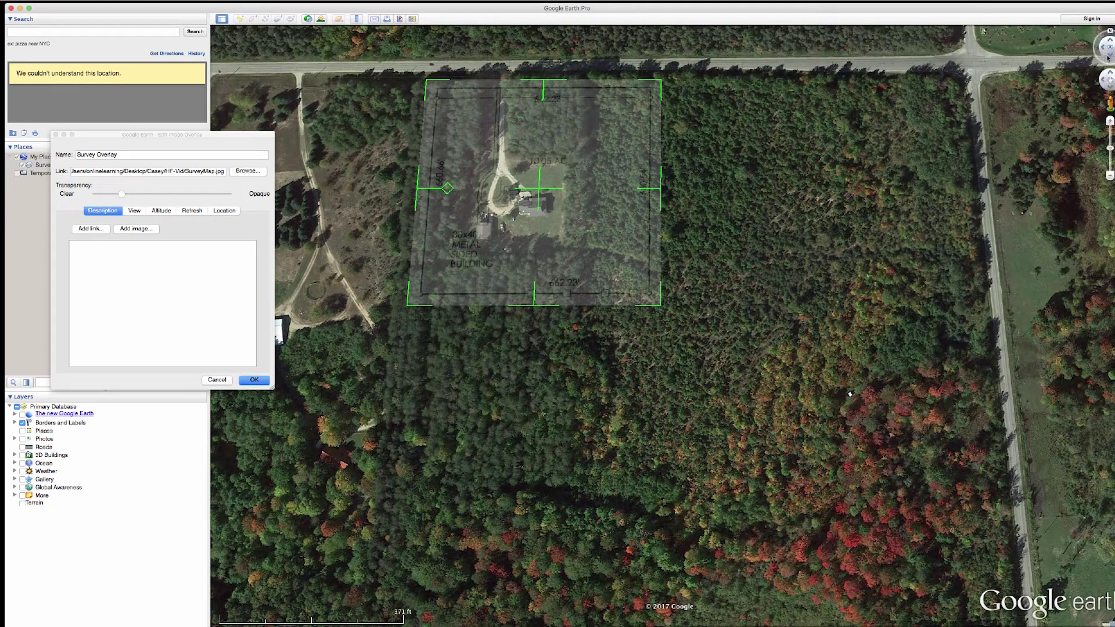
pyautogui.moveTo(1109, 57); pyautogui.dragTo(1110, 58)
pyautogui.moveTo(788, 62); pyautogui.dragTo(758, 329)
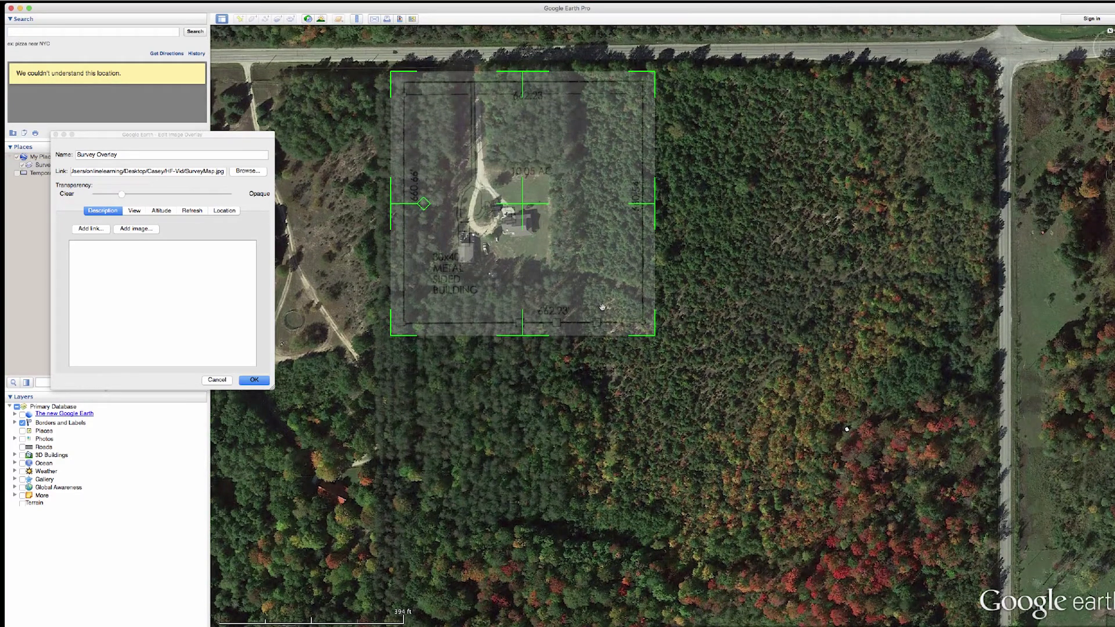
pyautogui.click(126, 196)
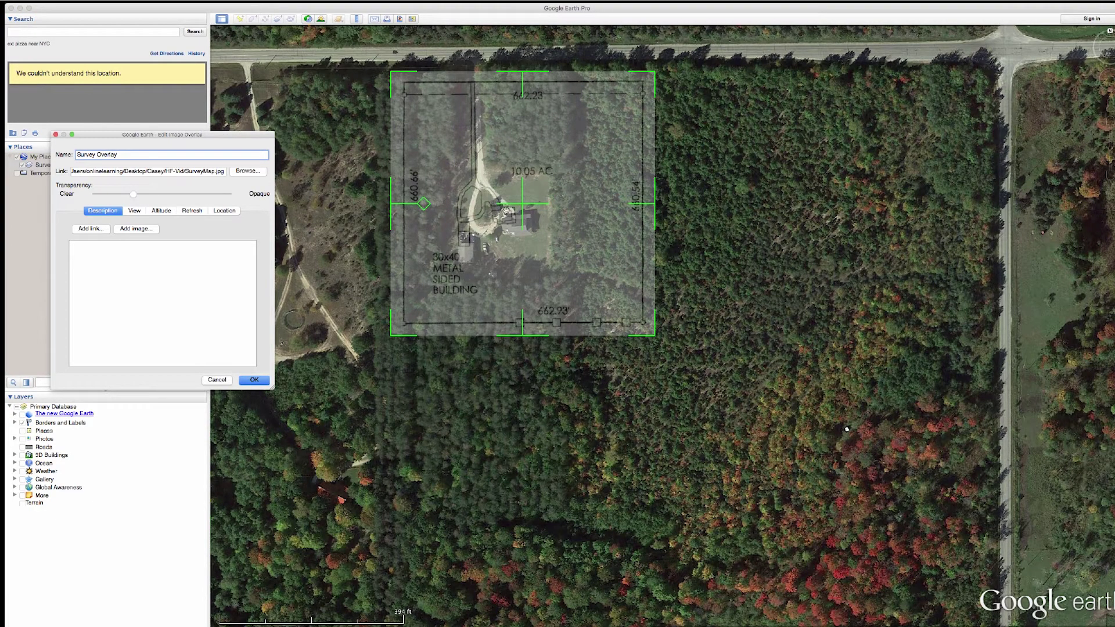
pyautogui.moveTo(523, 206); pyautogui.dragTo(532, 213)
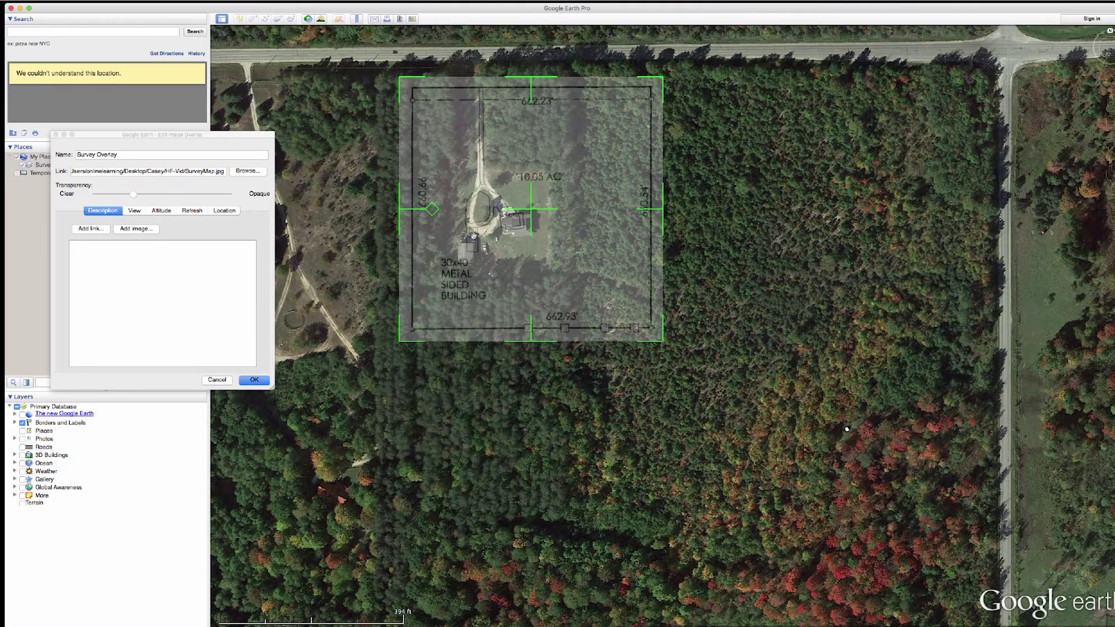
pyautogui.scroll(-5, 478, 238)
pyautogui.scroll(5, 478, 236)
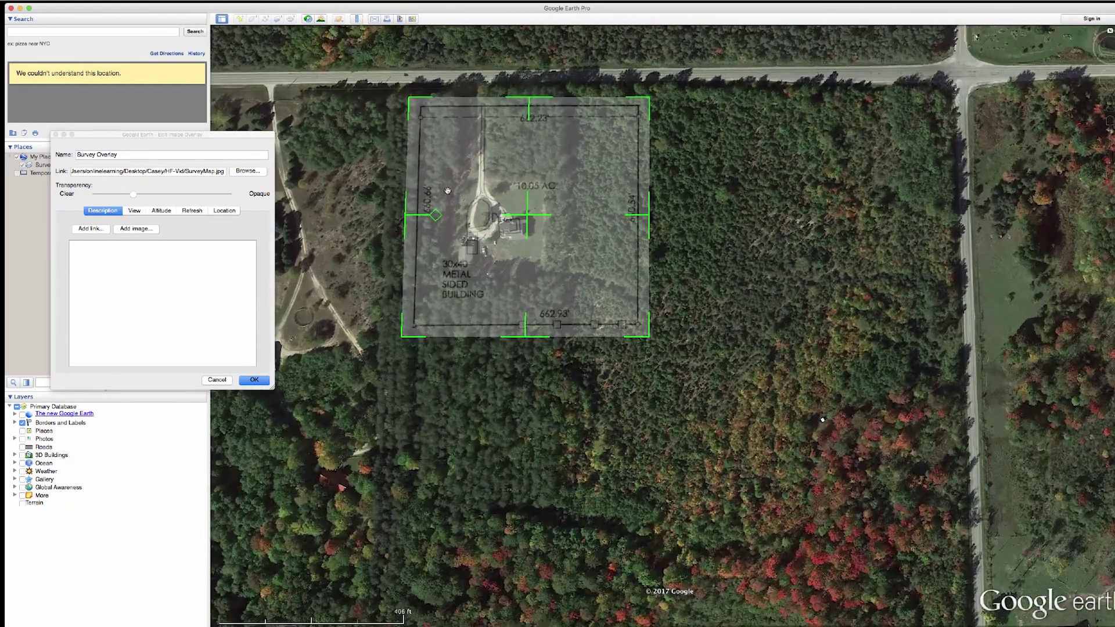
pyautogui.moveTo(1108, 36)
pyautogui.click(253, 381)
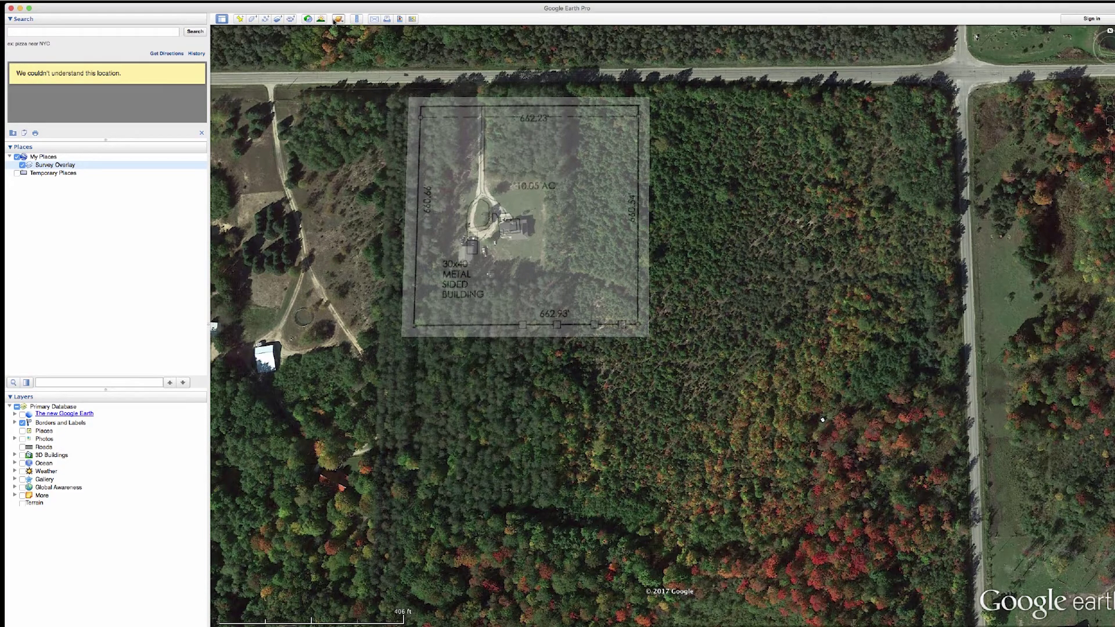
# Measure a 662.75 ft ruler line along the road from the parcel's northwest to northeast corner
pyautogui.click(356, 19)
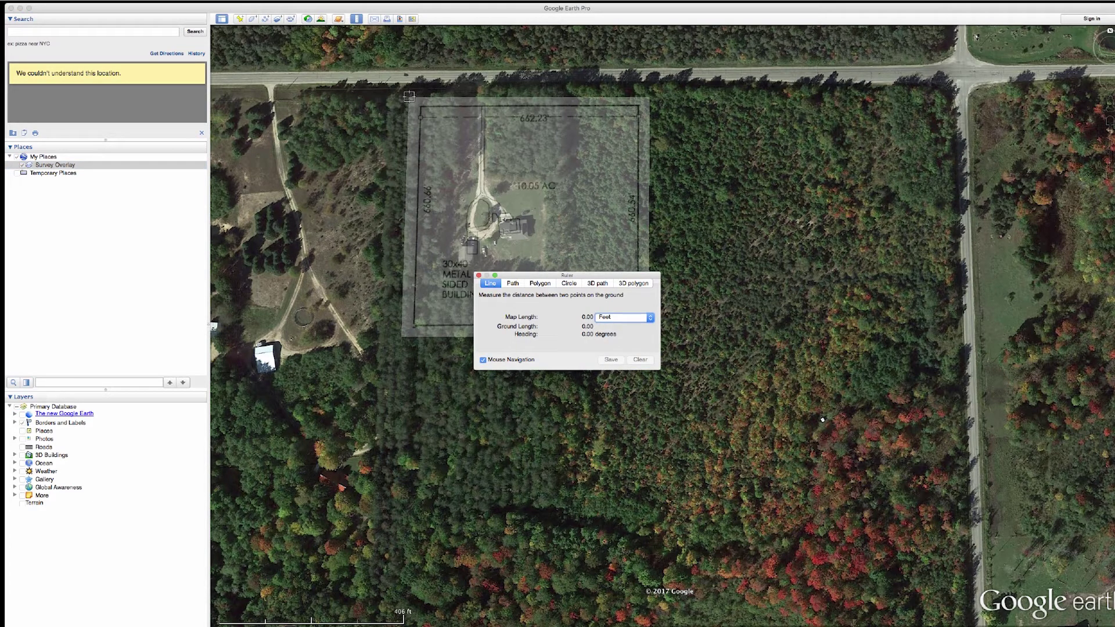
pyautogui.click(386, 94)
pyautogui.click(387, 94)
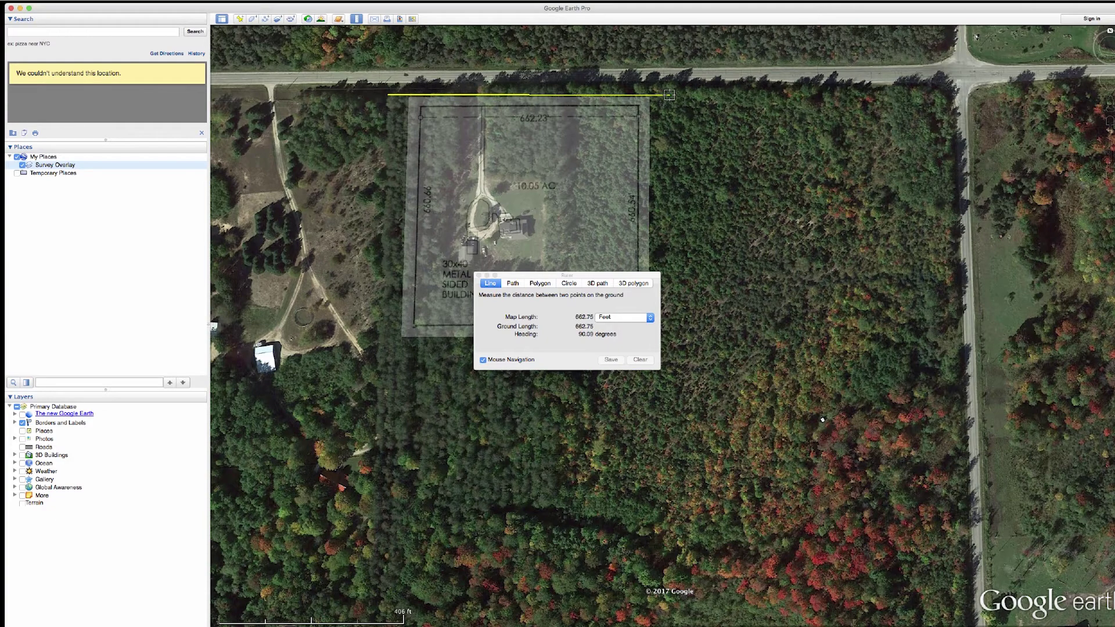
pyautogui.click(670, 94)
pyautogui.click(669, 94)
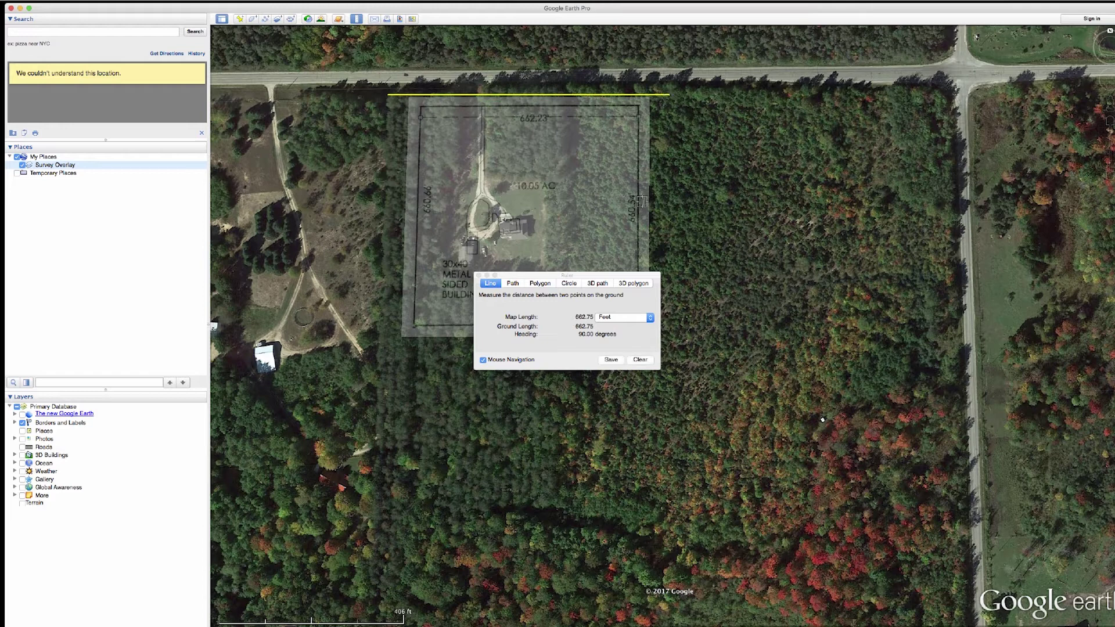
pyautogui.click(612, 359)
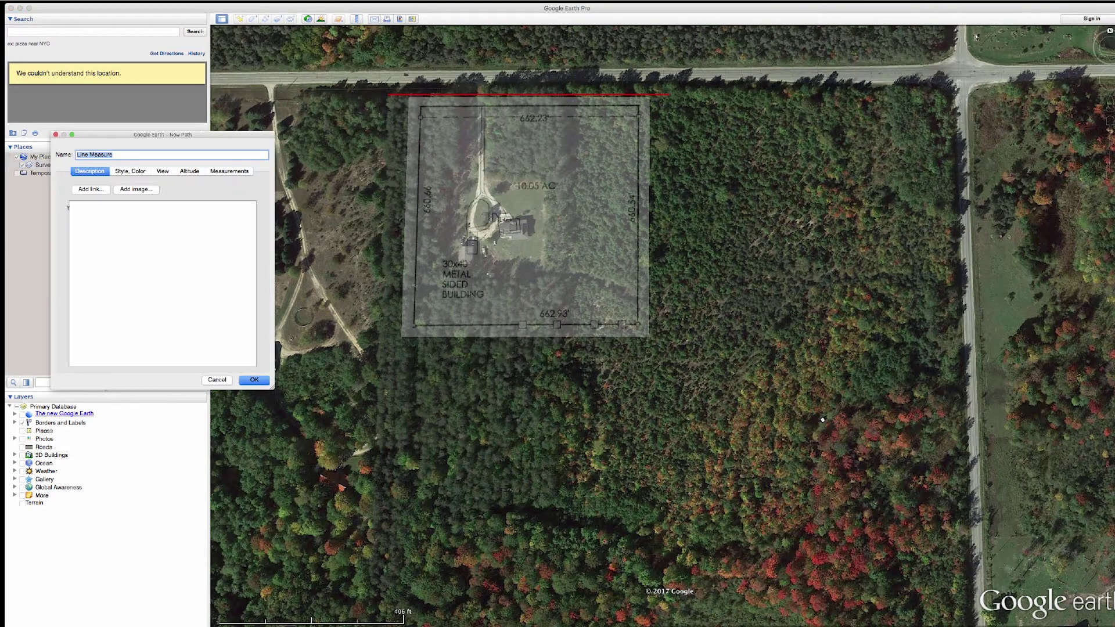
# Name the road measurement 'Line Measure 1 662' and save it
pyautogui.click(144, 154)
pyautogui.click(261, 377)
pyautogui.click(33, 165)
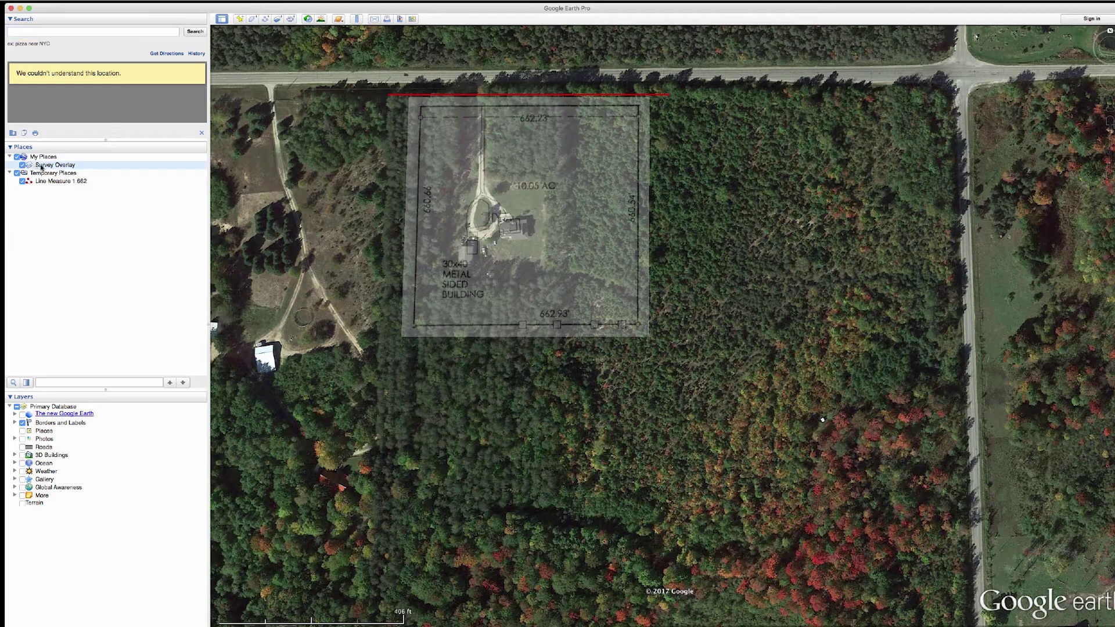
# Drag the overlay's top-left and top-right corners outward so its top edge spans the 662-foot road line
pyautogui.rightClick(42, 168)
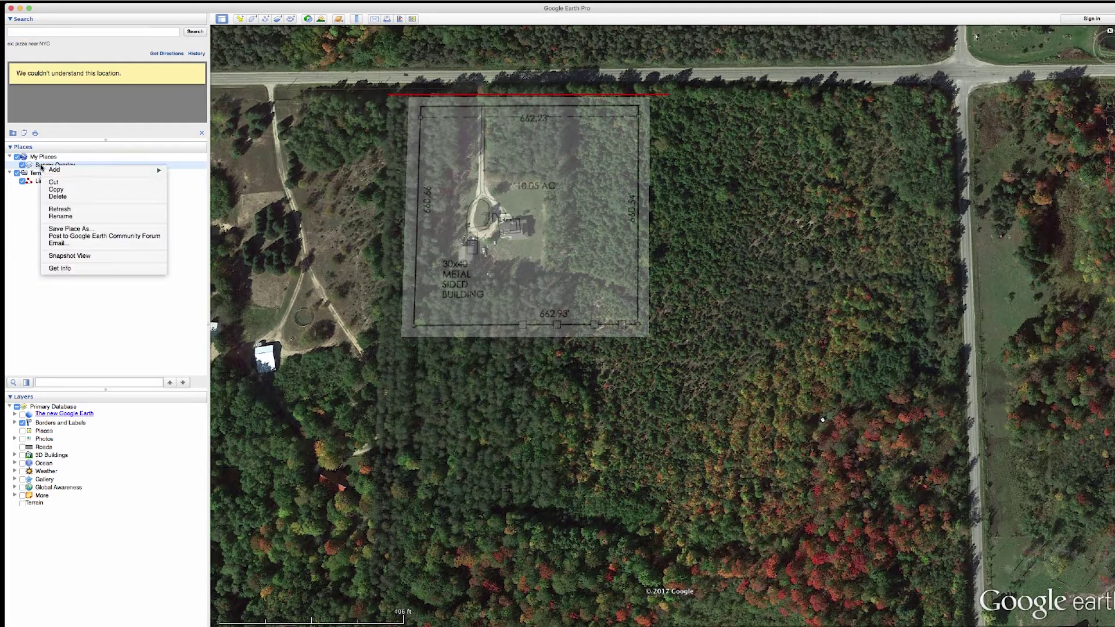
pyautogui.click(54, 269)
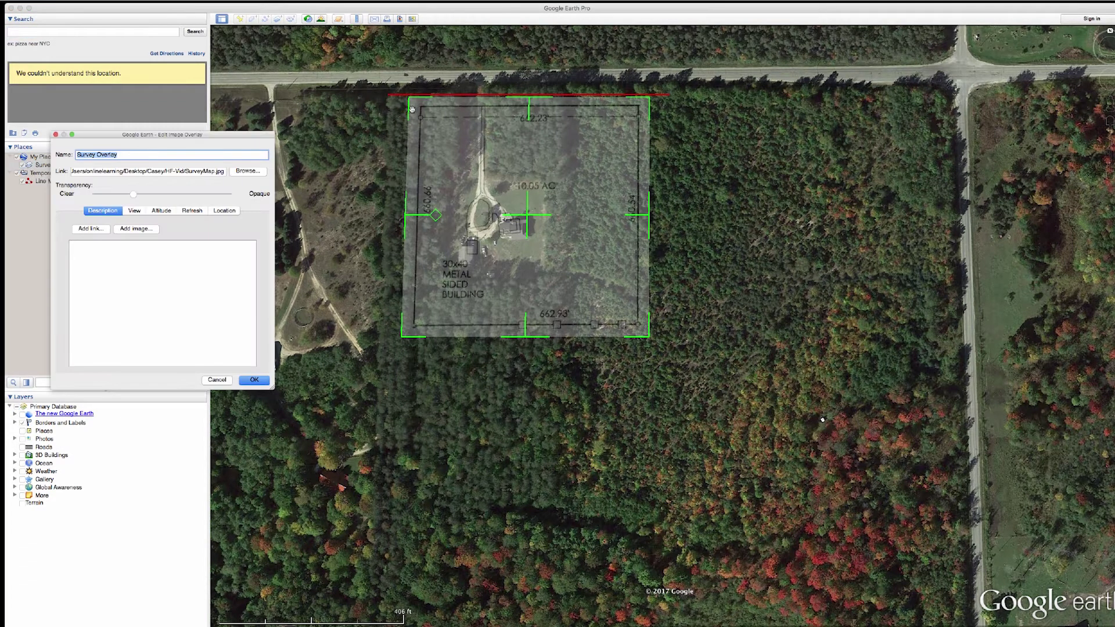
pyautogui.moveTo(409, 104); pyautogui.dragTo(389, 98)
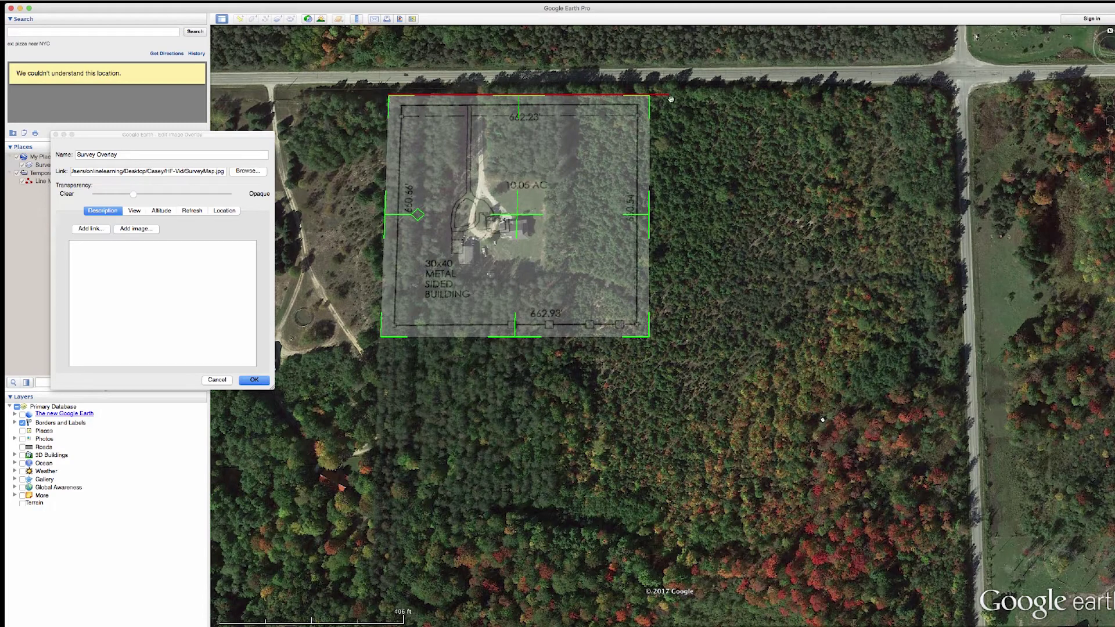
pyautogui.moveTo(645, 104); pyautogui.dragTo(671, 99)
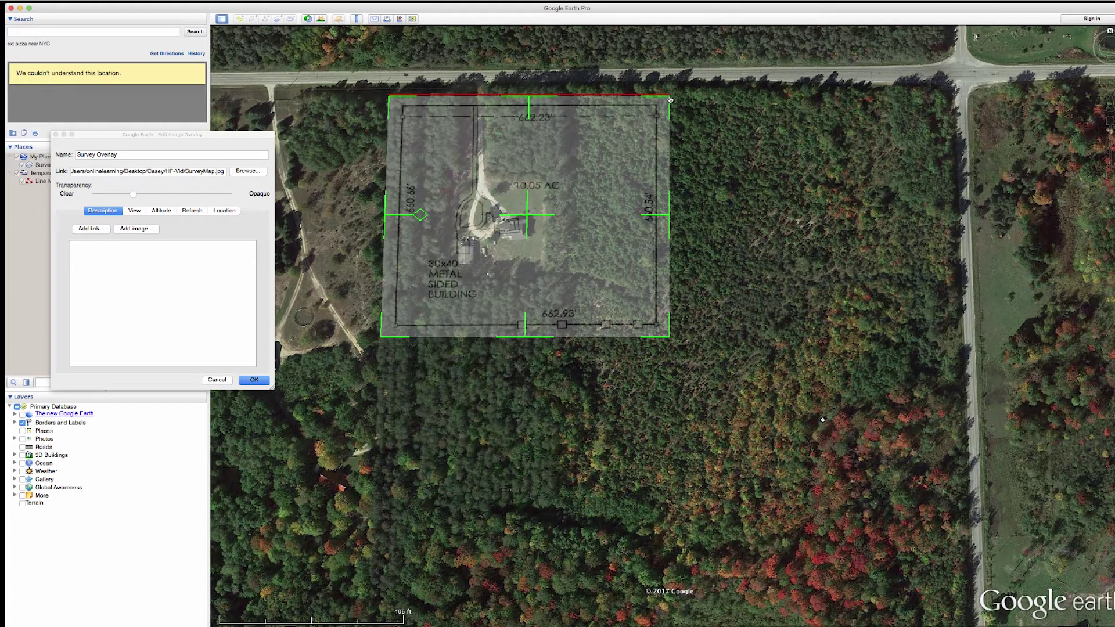
pyautogui.click(254, 380)
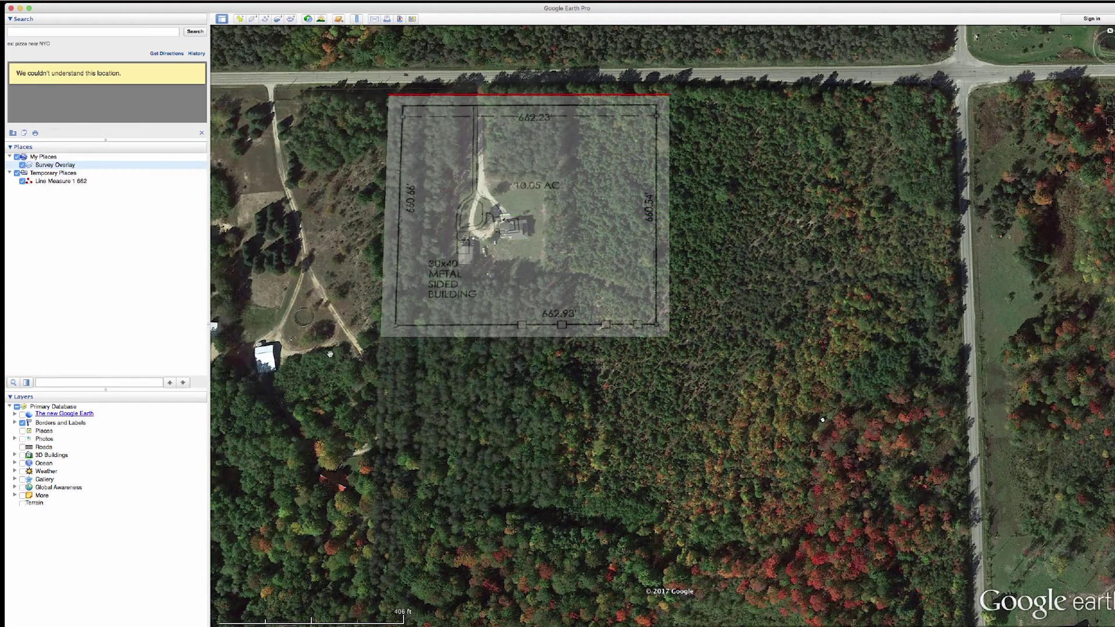
# Measure the east boundary (about 660.94 ft) from the overlay's top-right corner and save it as 'Line Measure 2 660'
pyautogui.click(356, 19)
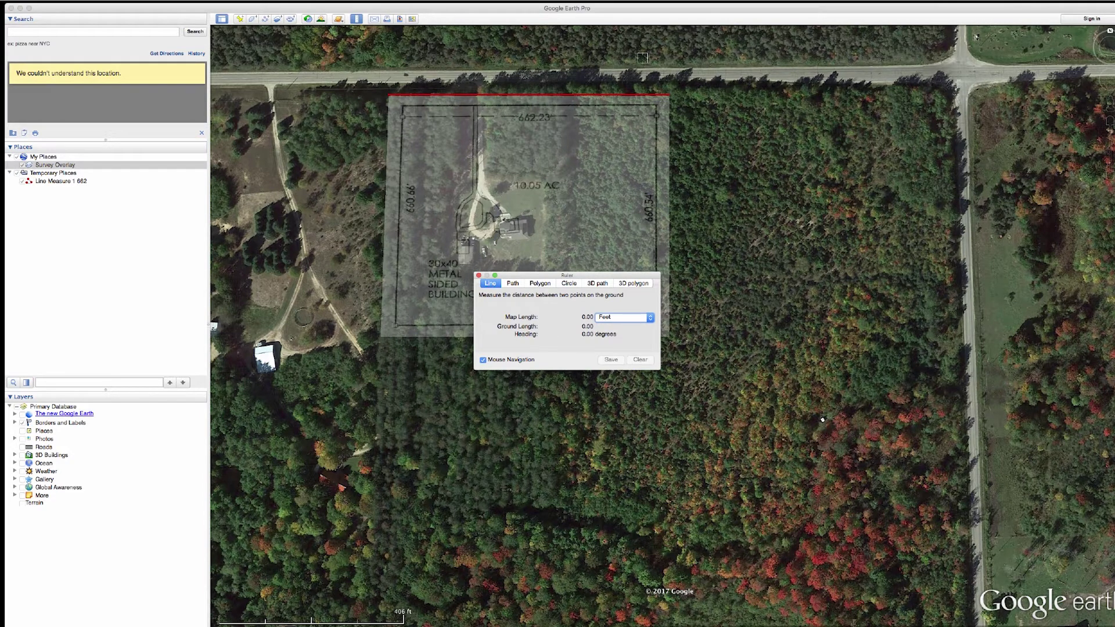
pyautogui.click(669, 94)
pyautogui.click(669, 94)
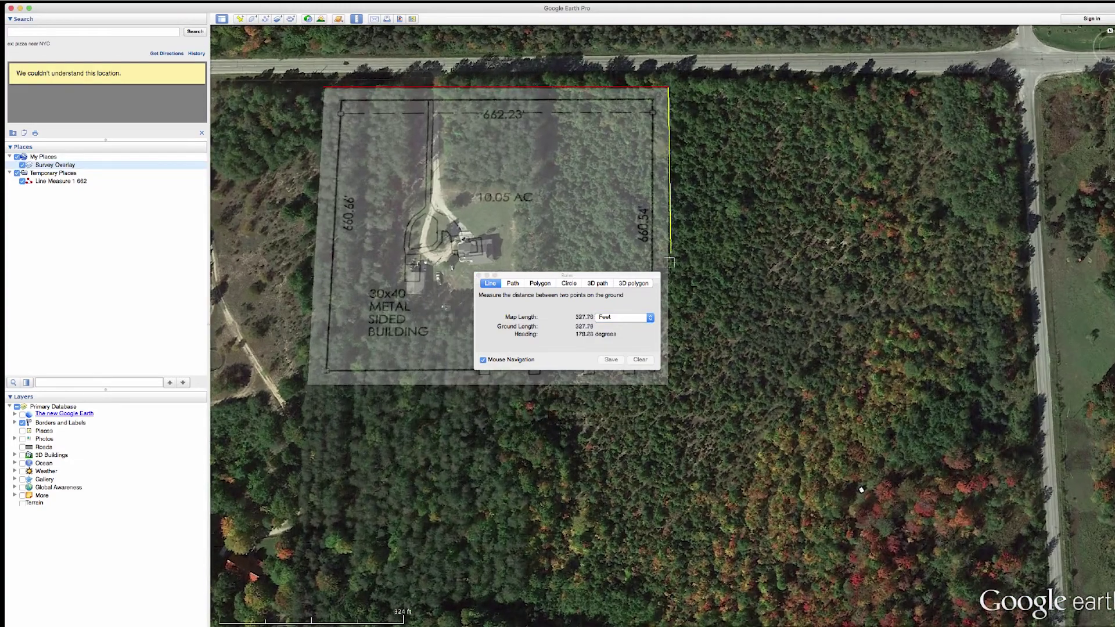
pyautogui.scroll(-5, 672, 303)
pyautogui.scroll(-2, 672, 294)
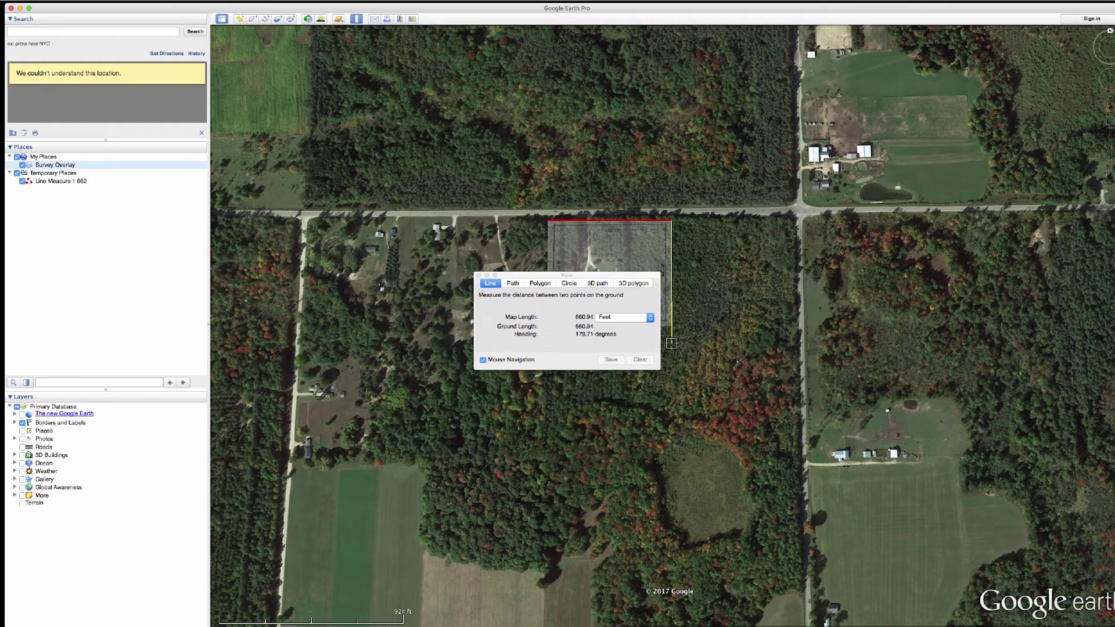
pyautogui.click(672, 343)
pyautogui.click(126, 154)
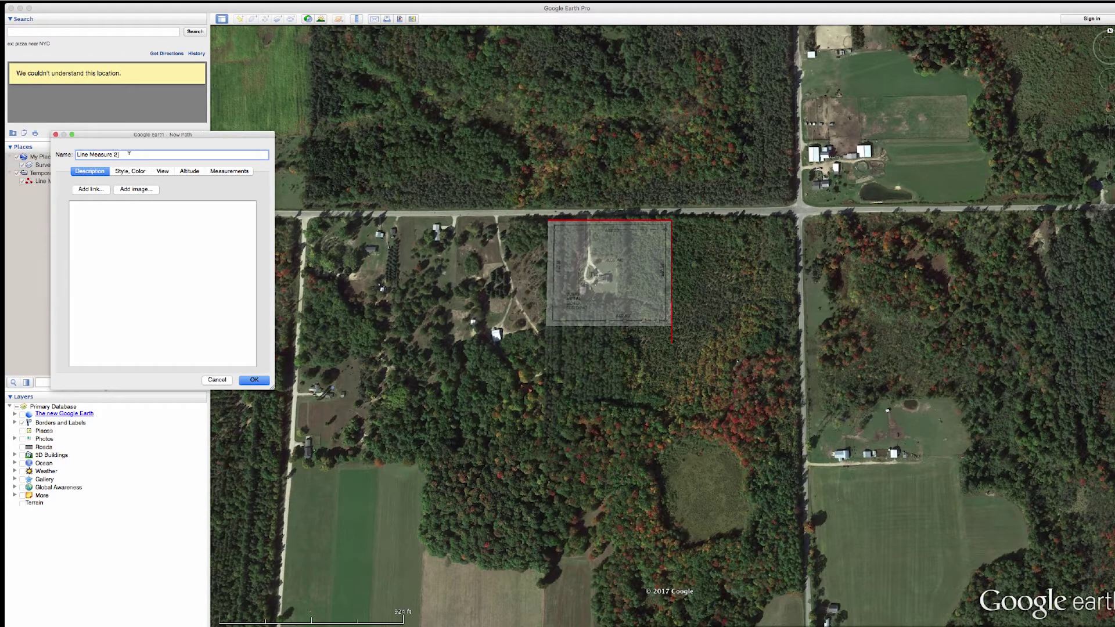
pyautogui.press('Return')
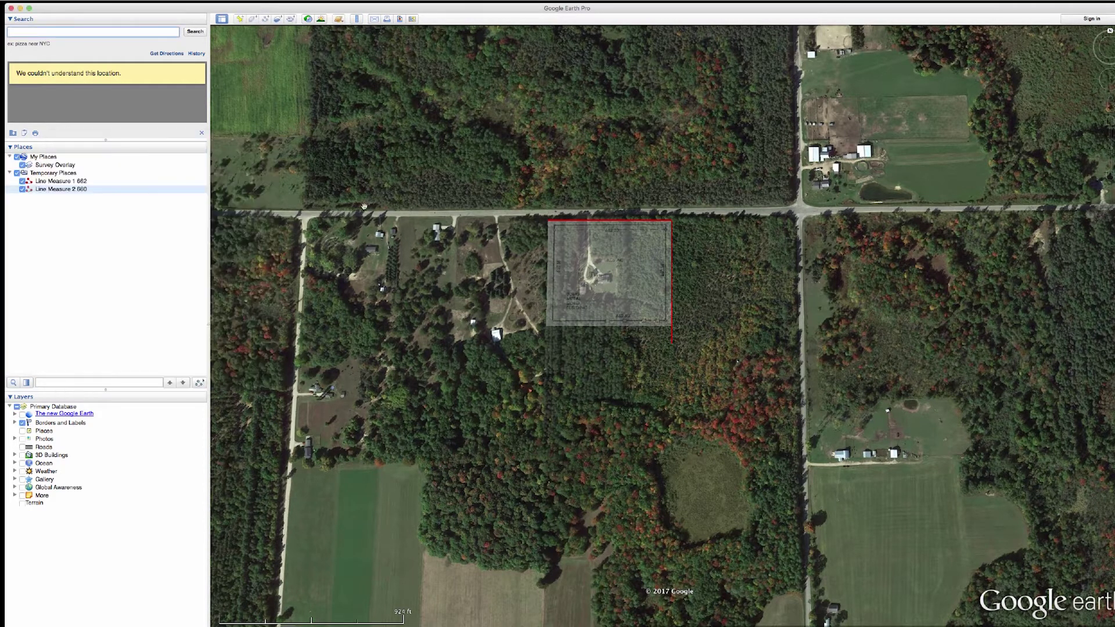
# In the overlay's properties, drag its bottom edge down to the south end of the 660-foot east line
pyautogui.scroll(5, 619, 270)
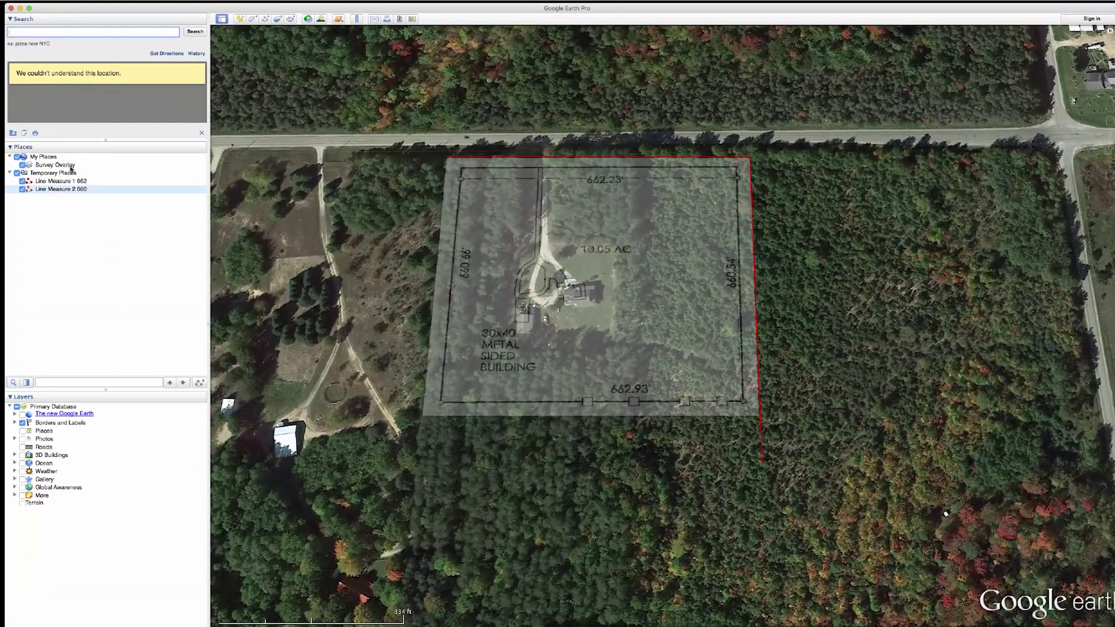
pyautogui.click(49, 166)
pyautogui.rightClick(49, 168)
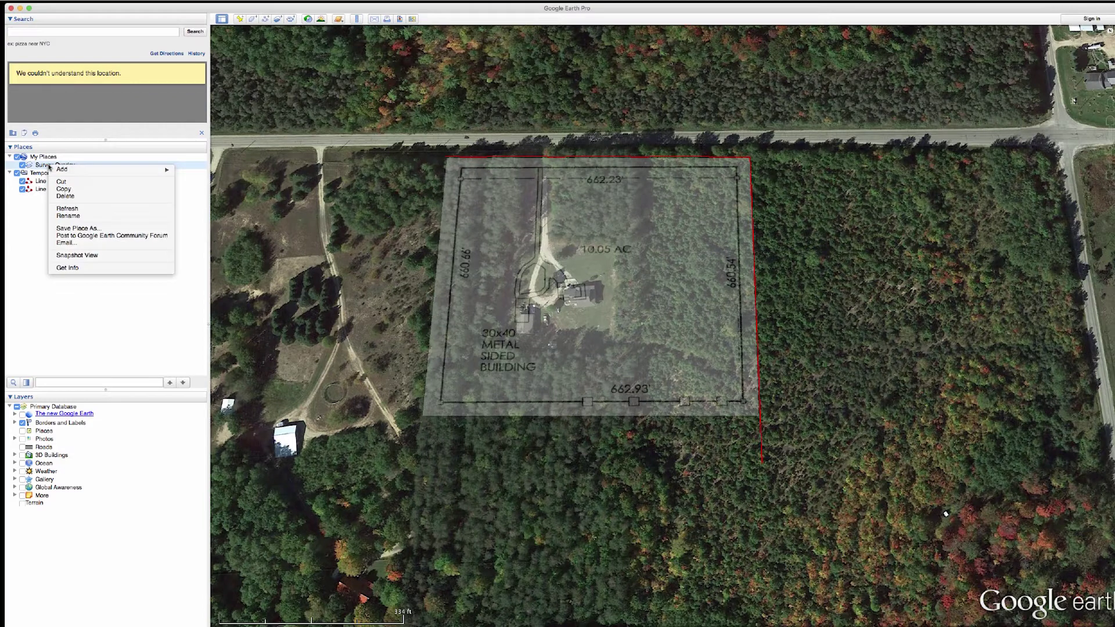
pyautogui.click(80, 266)
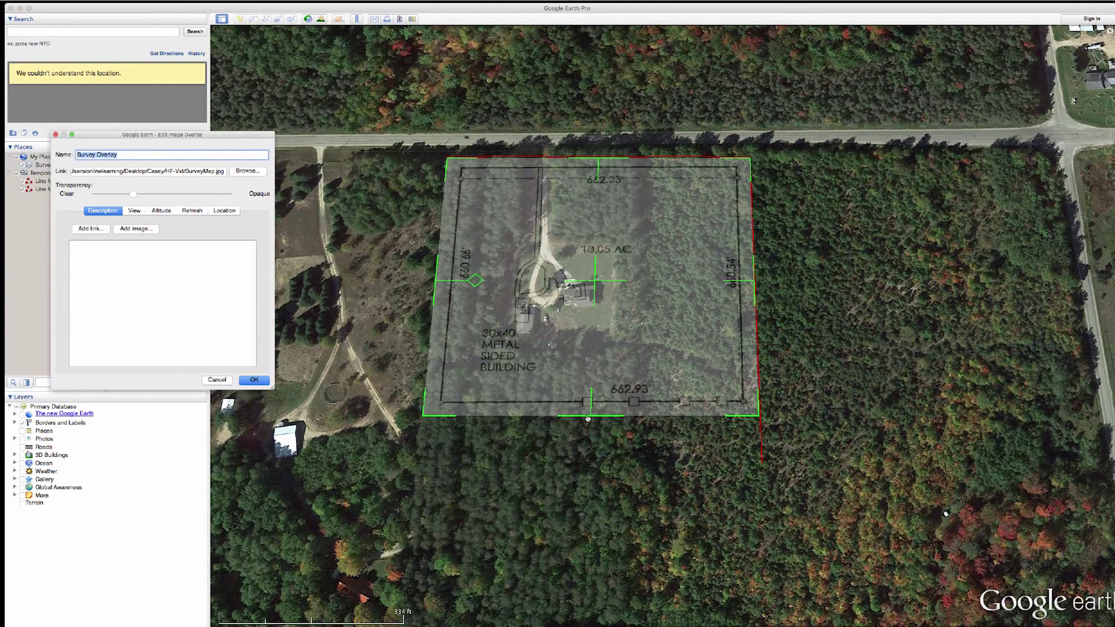
pyautogui.moveTo(591, 416); pyautogui.dragTo(589, 464)
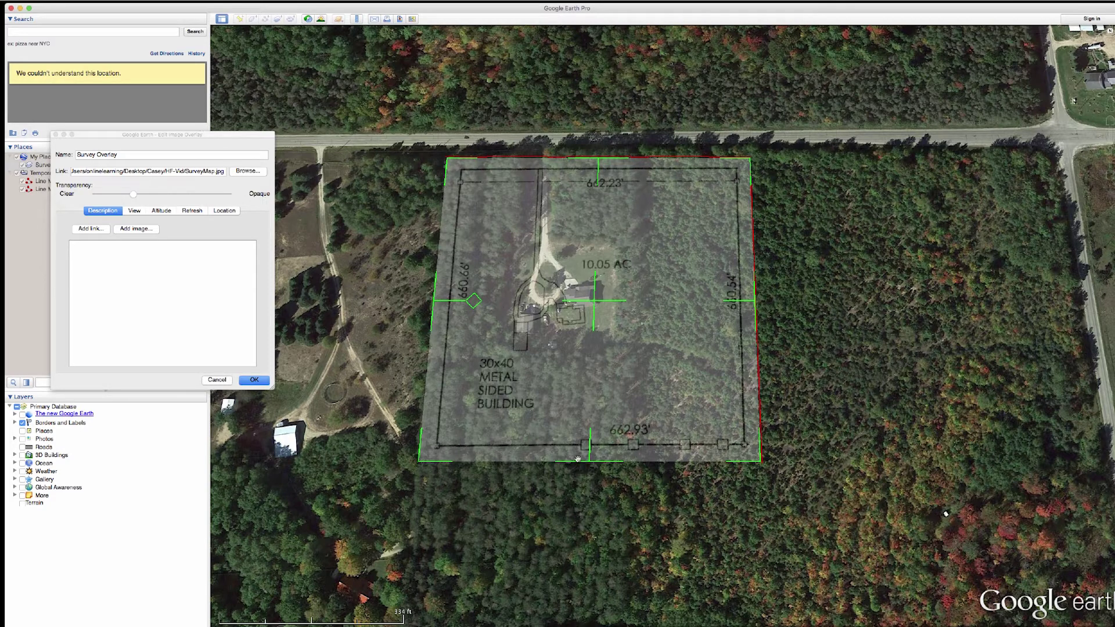
pyautogui.click(254, 381)
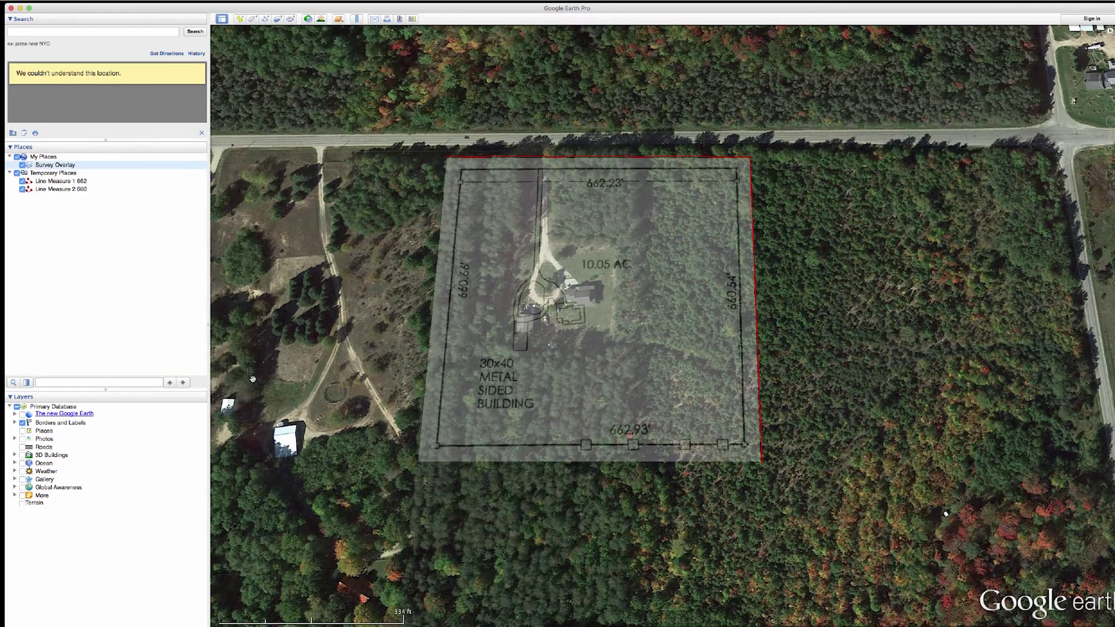
# Uncheck Line Measure 1 and Line Measure 2, then zoom in on the fitted overlay
pyautogui.click(22, 182)
pyautogui.click(22, 189)
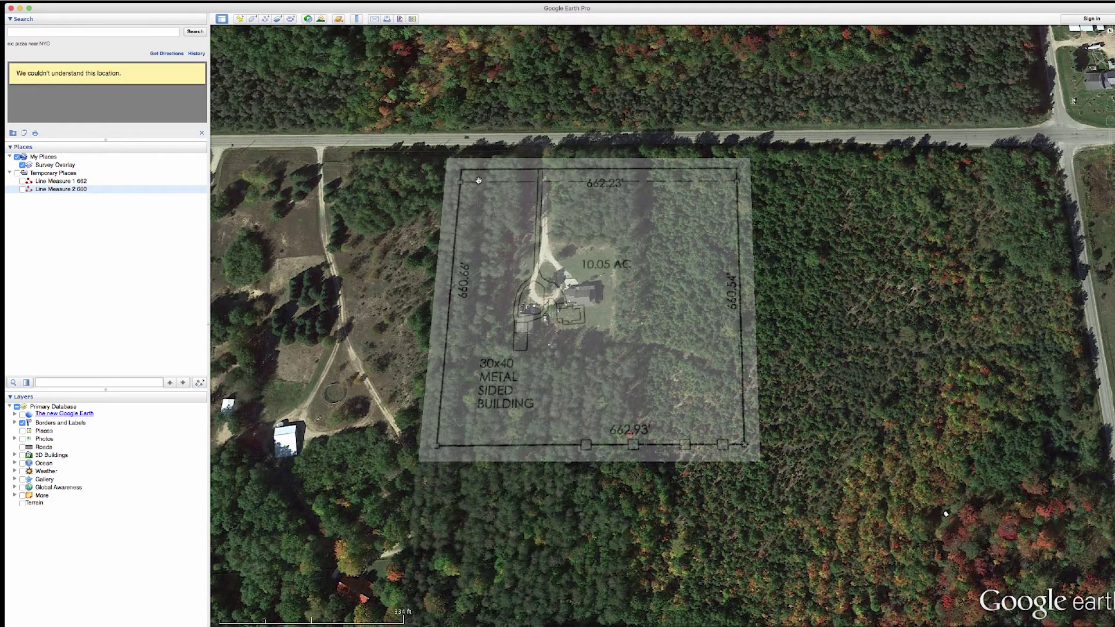
pyautogui.scroll(2, 474, 222)
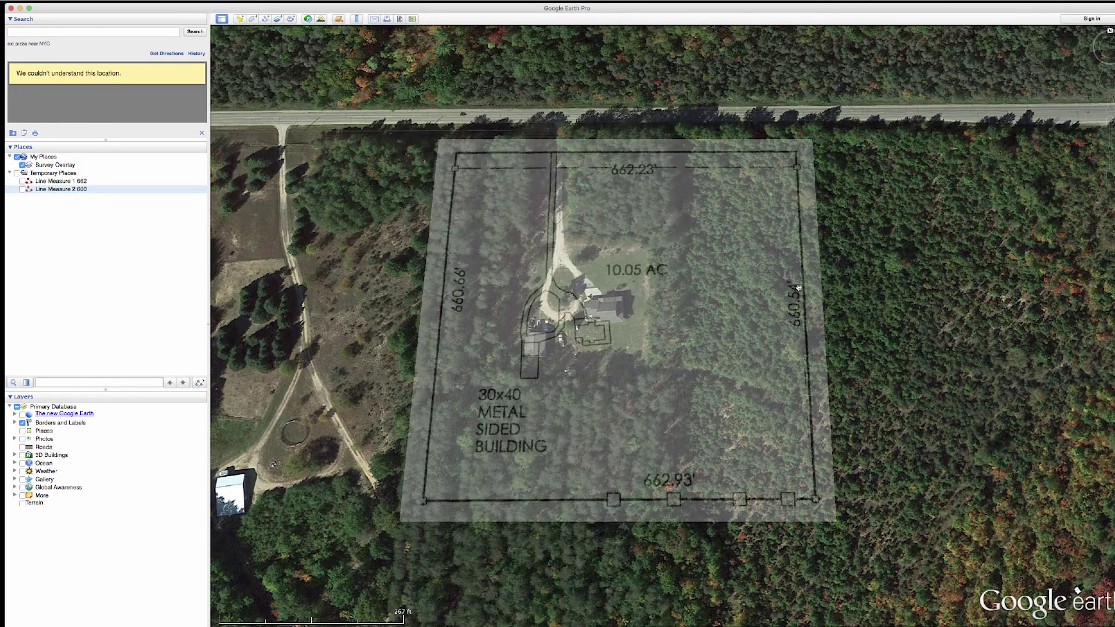
# Zoom out to view the Survey Overlay's surroundings, then zoom back in and centre the 10.05 AC parcel
pyautogui.scroll(-5, 818, 481)
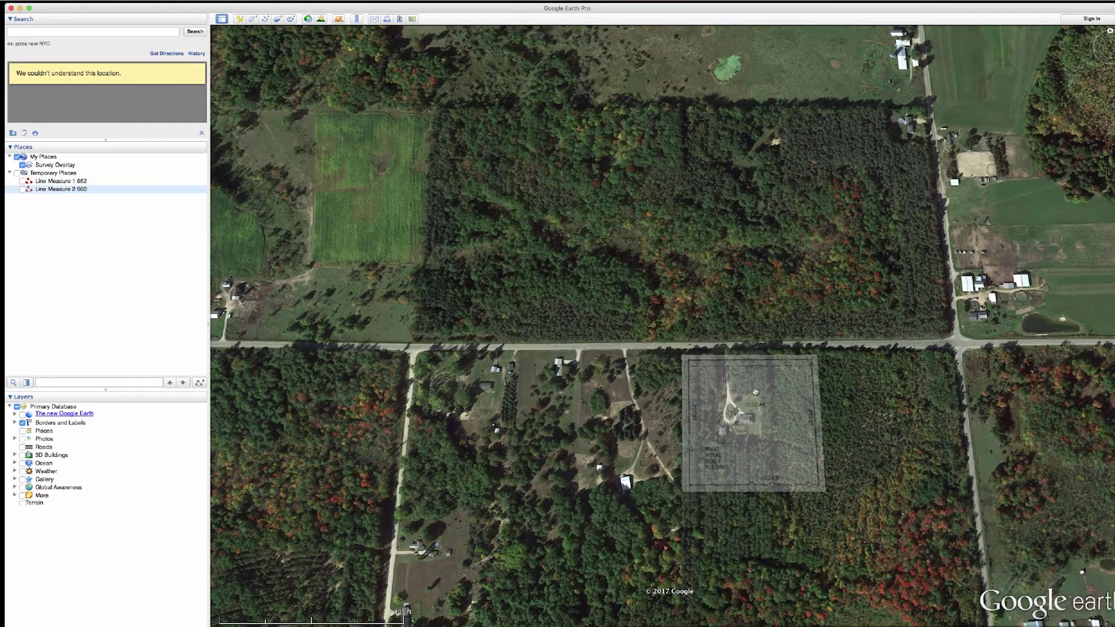
pyautogui.scroll(3, 753, 383)
pyautogui.moveTo(923, 429); pyautogui.dragTo(815, 376)
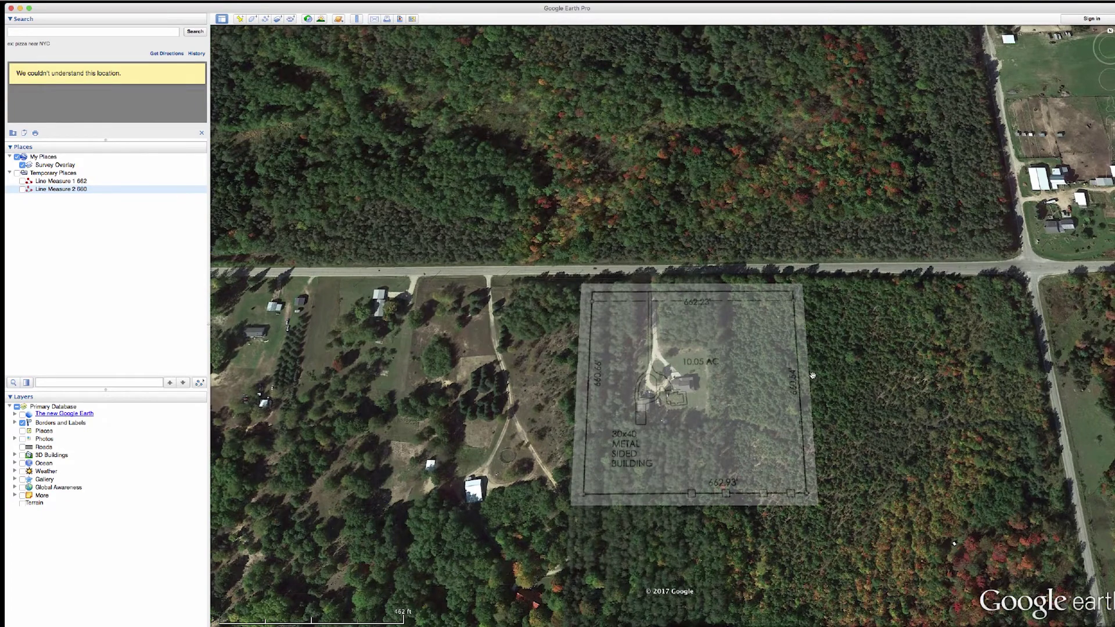
pyautogui.moveTo(864, 417); pyautogui.dragTo(834, 409)
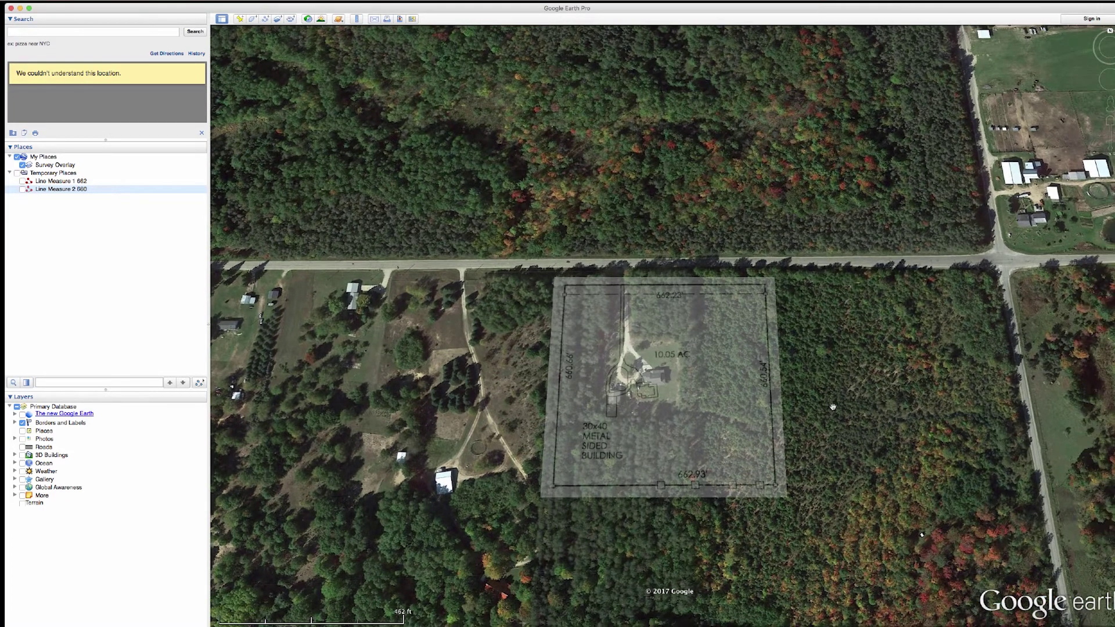